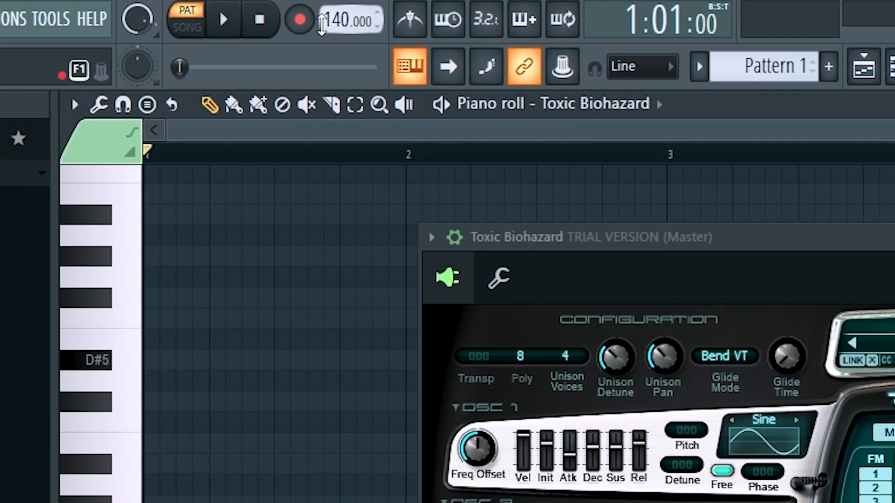
Step: Raise the project tempo slightly and open the Toxic Biohazard program selection to use the Black preset
scroll(316, 24, up, 1)
scroll(316, 23, up, 1)
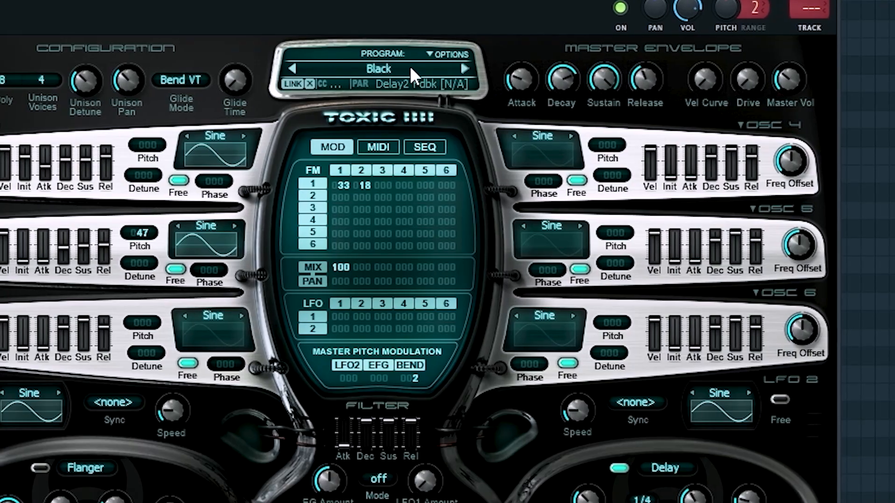
click(410, 66)
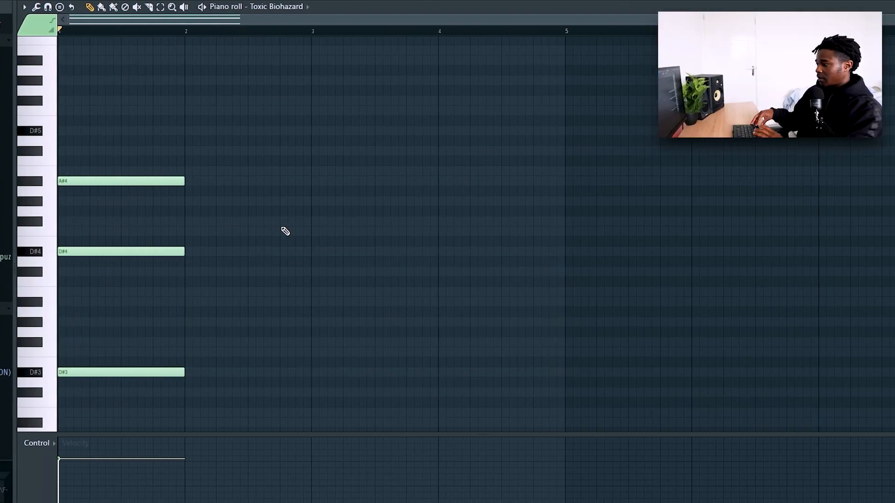
Step: Repeat the one-bar D#3, D#4 and A#4 chord across four bars and raise the bar 3 A#4 note one semitone
key(ctrl+b)
key(ctrl+b)
key(ctrl+b)
key(ctrl+d)
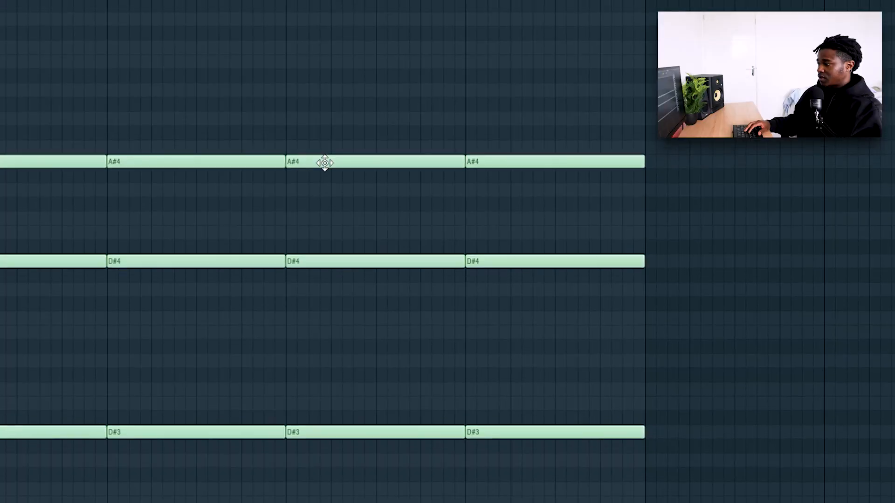
drag(323, 163, 323, 161)
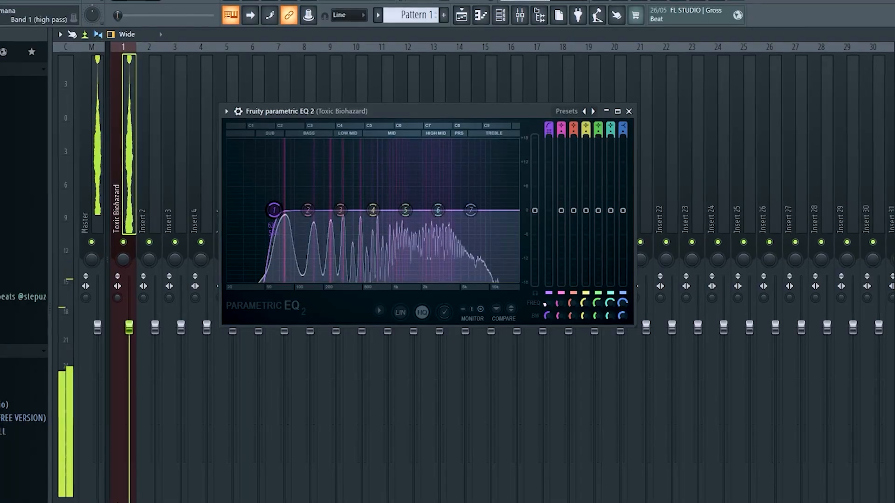
Step: Raise the band 1 high-pass cutoff and adjust an upper band in the parametric EQ on Toxic Biohazard
drag(548, 304, 549, 282)
drag(435, 226, 483, 206)
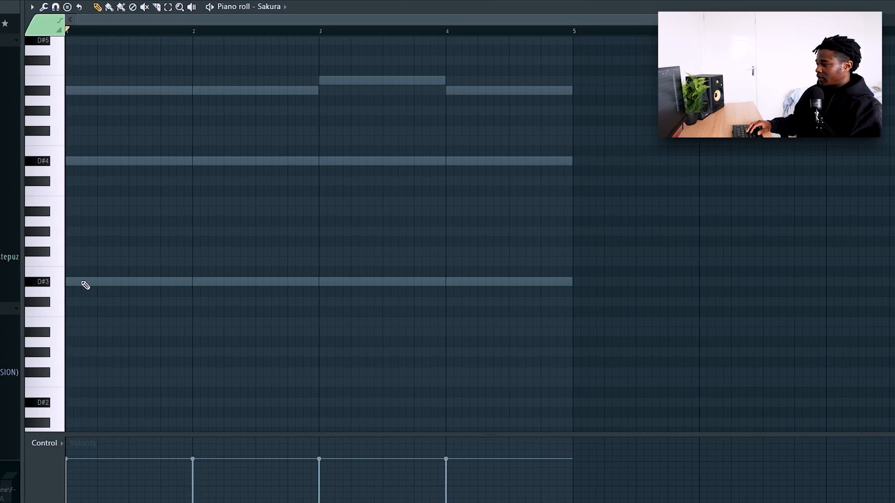
Step: Add one-bar D#3 notes across bars 1 to 4 of the Sakura pattern
drag(71, 281, 56, 281)
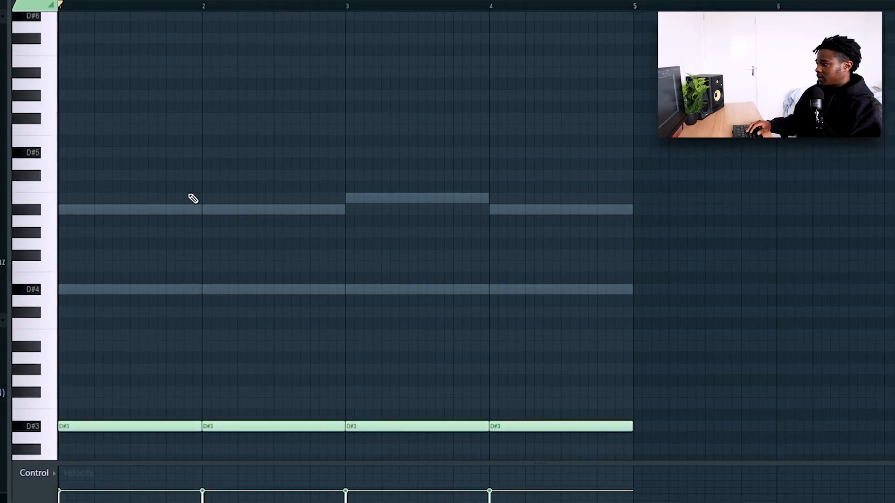
scroll(106, 267, down, 4)
scroll(80, 158, up, 3)
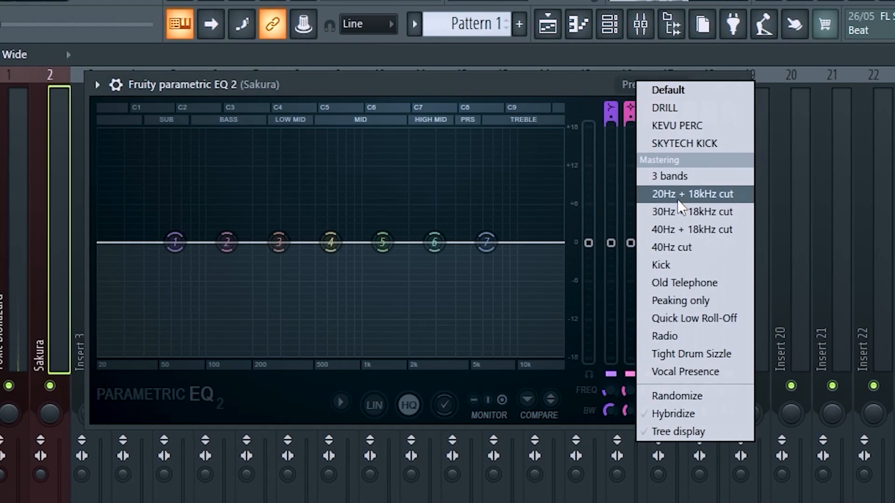
Step: Load the 20Hz + 18kHz cut preset in Sakura's EQ, then raise the low cut and lower the high cut during playback
click(679, 194)
drag(626, 391, 625, 352)
key(space)
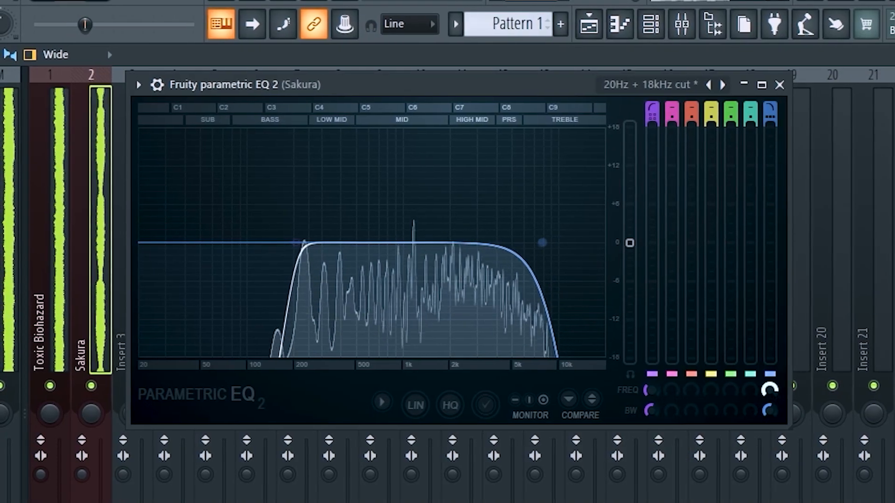
drag(770, 390, 769, 406)
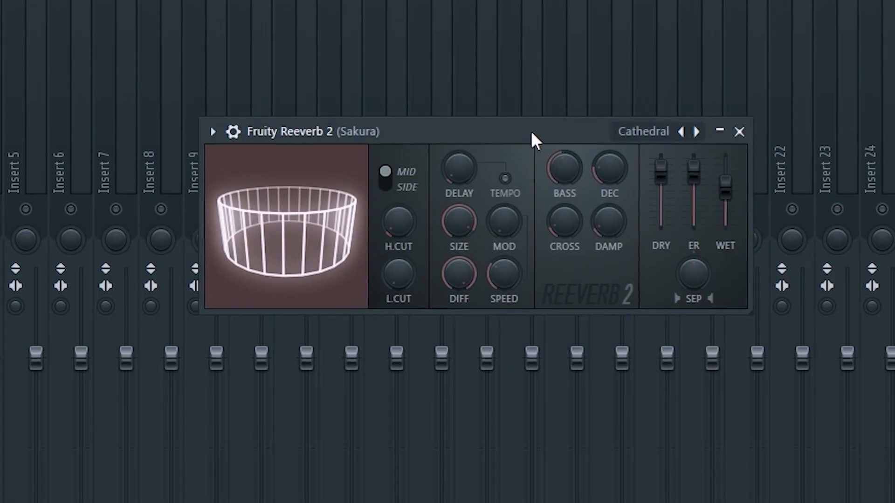
Step: Raise the wet level and adjust the high cut of the Cathedral preset in Fruity Reeverb 2 on Sakura
mouse_move(725, 188)
mouse_down()
mouse_move(725, 174)
mouse_move(721, 183)
mouse_up()
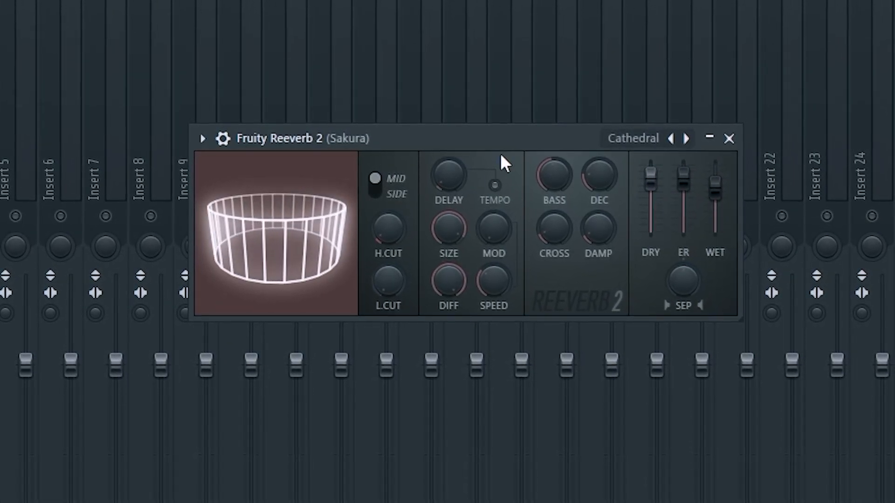
mouse_move(397, 231)
mouse_down()
mouse_move(397, 214)
mouse_move(403, 231)
mouse_up()
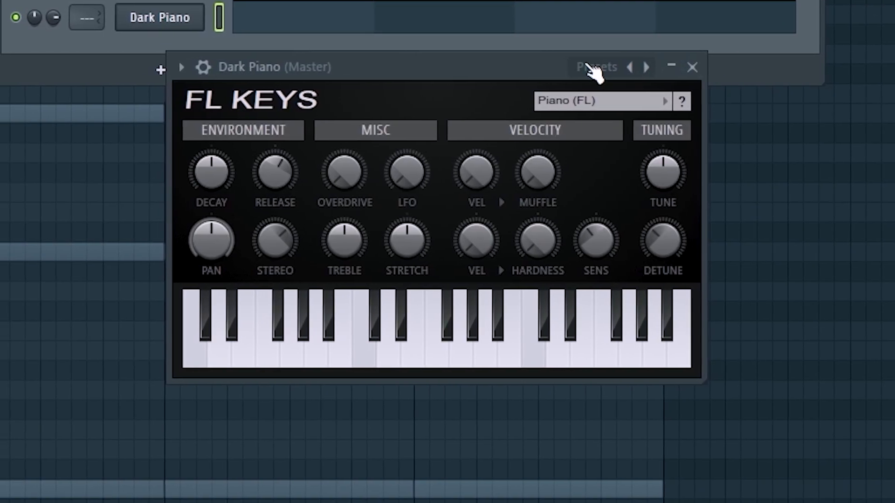
Step: Load an FL Keys preset for Dark Piano and move its A#2 and B2 notes up one octave to A#3 and B3
click(594, 70)
click(690, 160)
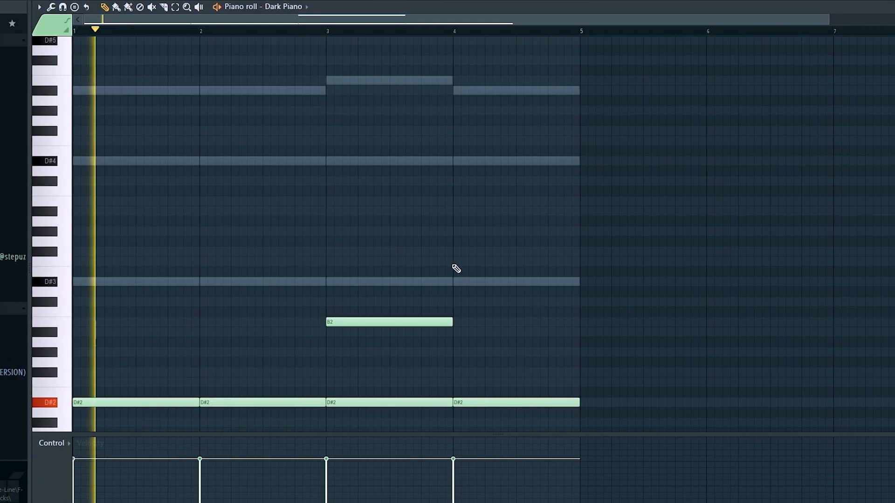
scroll(466, 326, up, 1)
scroll(466, 345, down, 2)
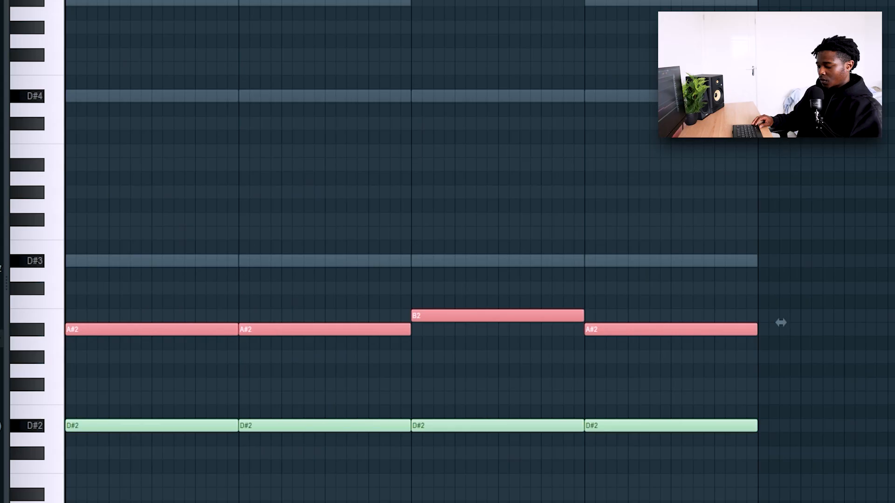
drag(780, 322, 779, 156)
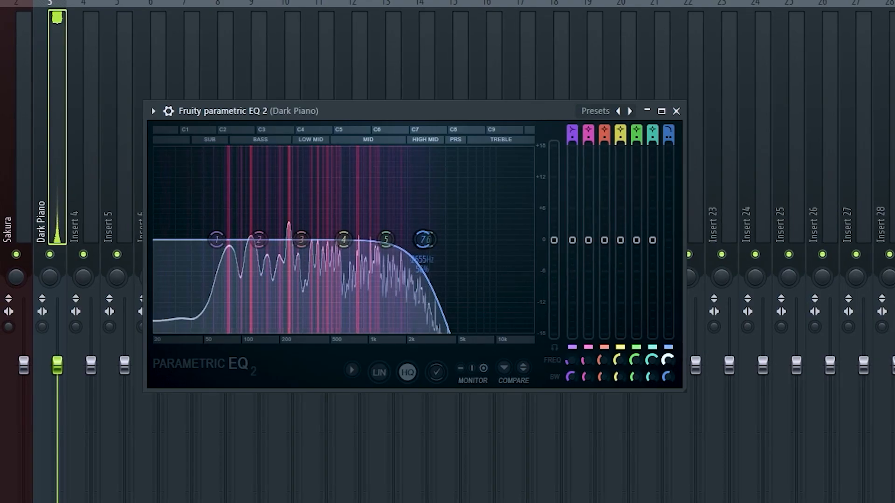
Step: Lower the band 7 high-cut frequency in the parametric EQ on Dark Piano
drag(669, 360, 678, 373)
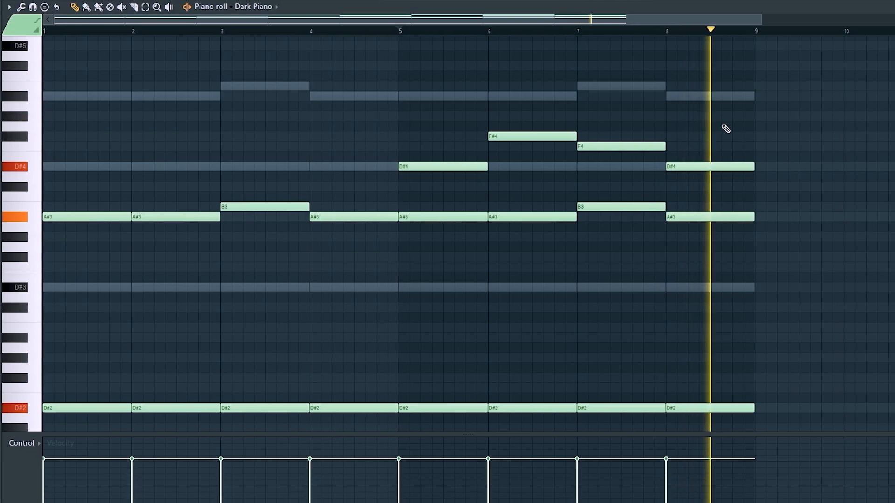
Step: Shape Dark Piano's top line with D#4 in bars 1–2, F#4 in bar 3, F4 in bars 4 and 8, and G#4 in bar 7
scroll(617, 87, down, 1)
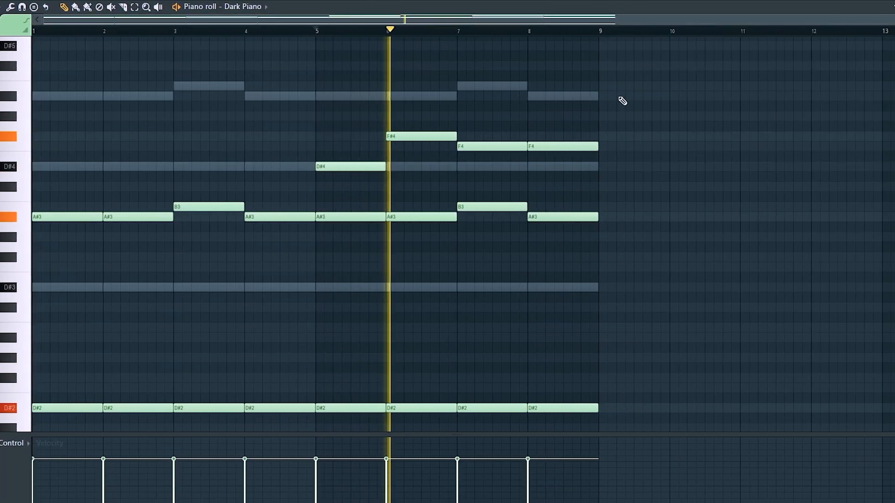
scroll(620, 119, down, 1)
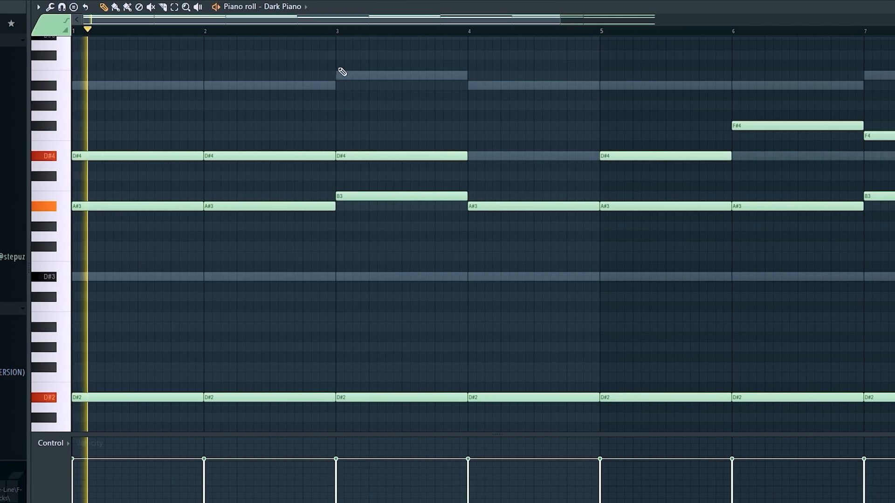
scroll(351, 35, down, 1)
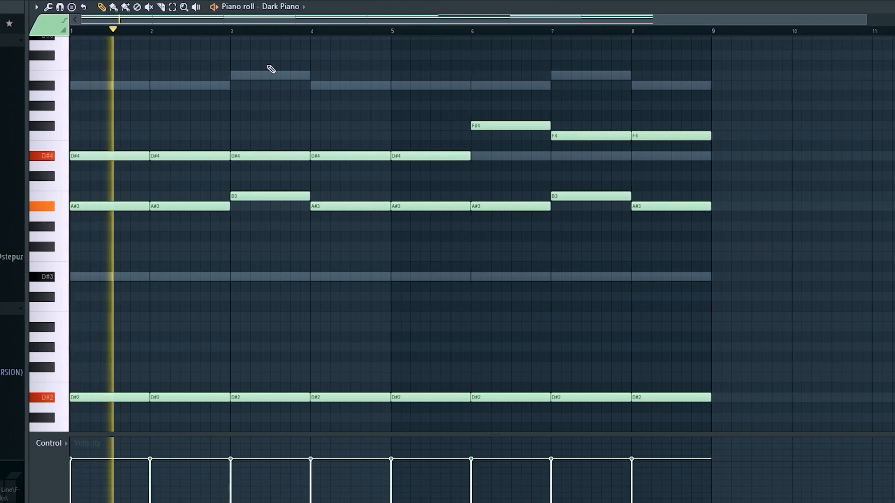
scroll(275, 30, up, 2)
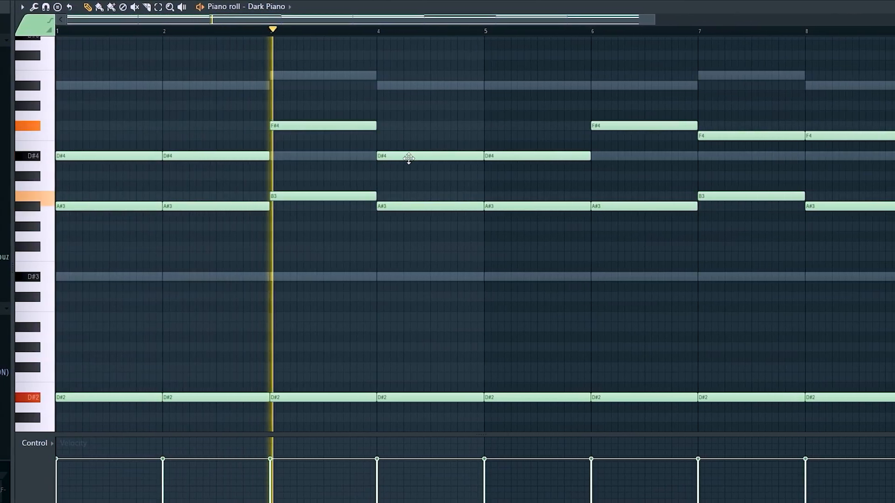
drag(393, 156, 394, 136)
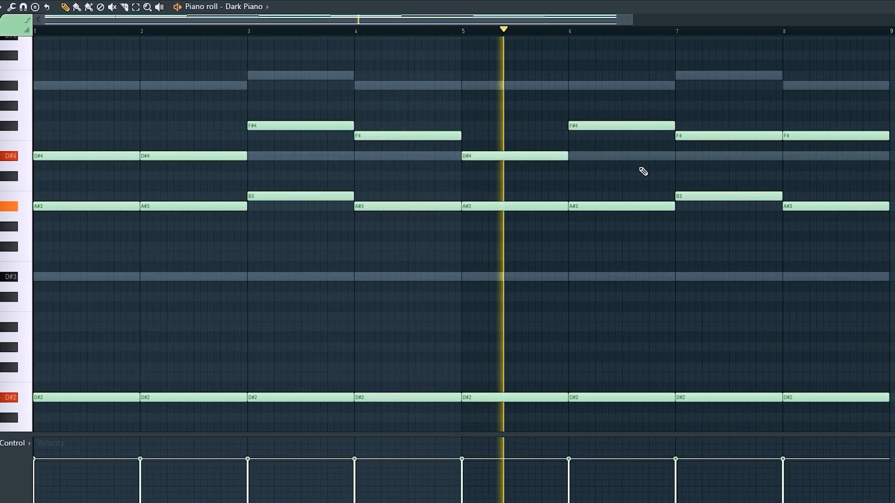
drag(675, 136, 683, 102)
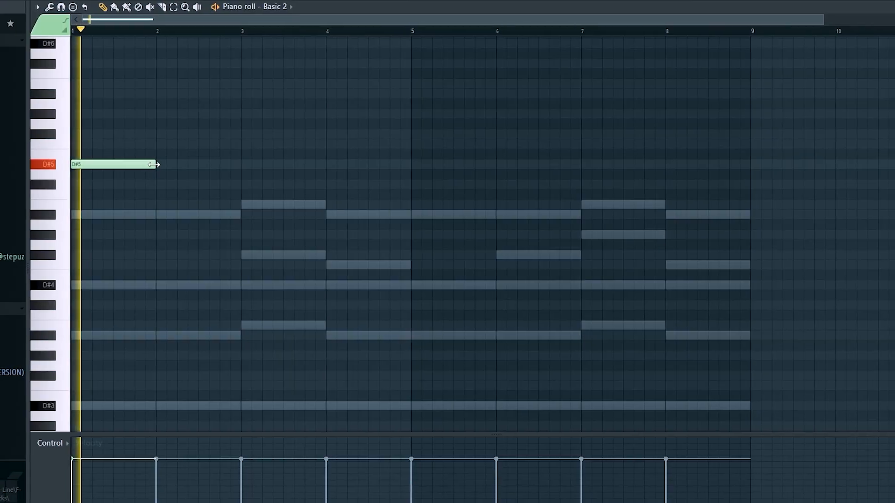
Step: Write the Basic 2 melody with a two-bar D#5, a one-bar B4 and a one-bar A#4, repeated over bars 5 to 8
drag(156, 163, 220, 163)
click(215, 207)
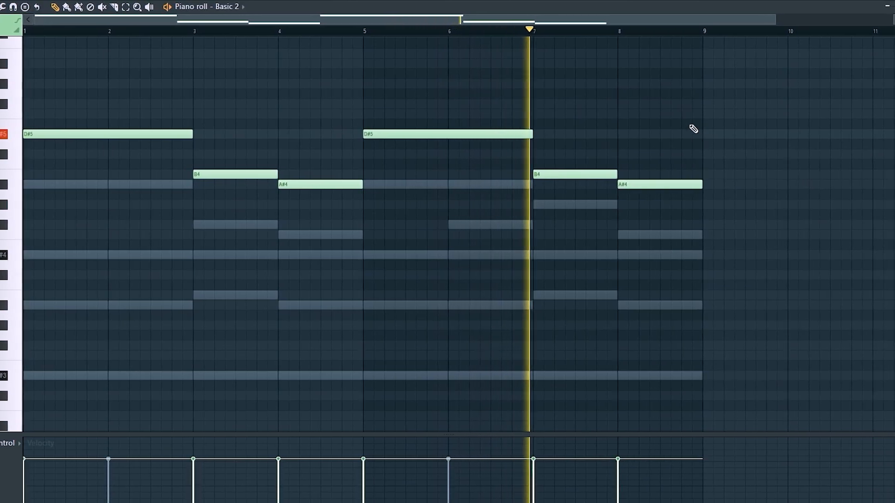
scroll(635, 114, up, 1)
scroll(657, 135, down, 1)
scroll(522, 19, down, 2)
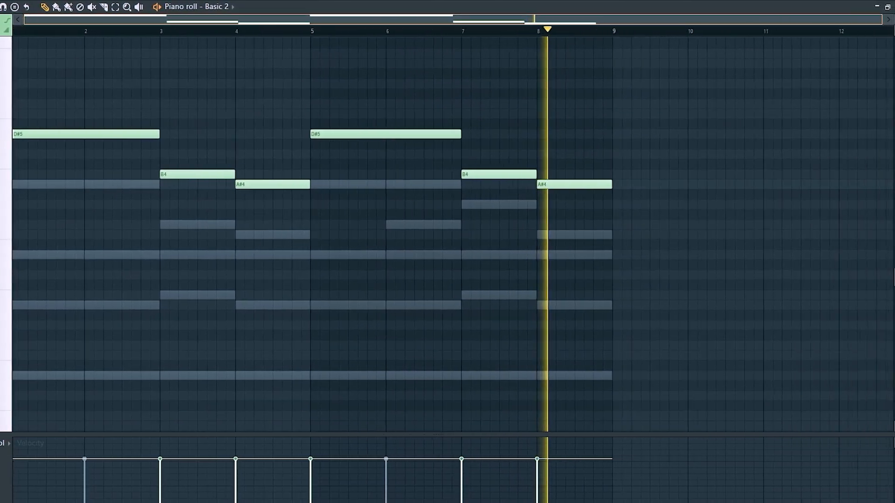
scroll(470, 21, up, 1)
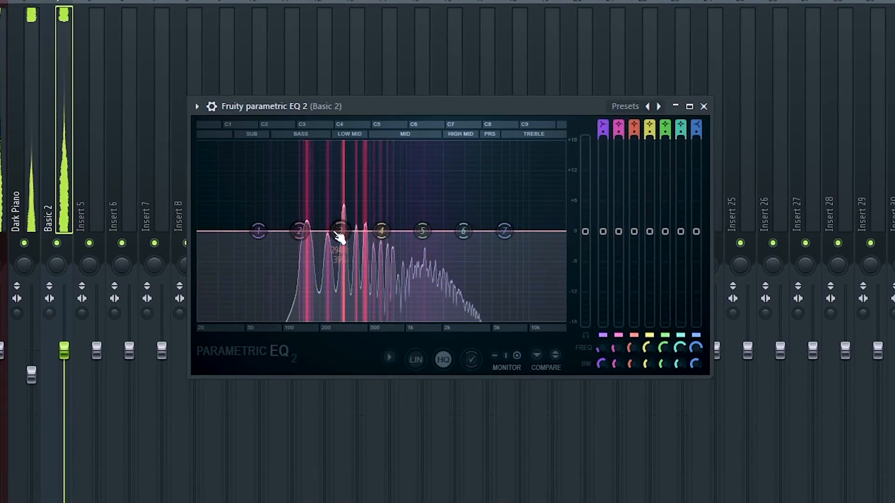
Step: Cut EQ band 2 on Basic 2 around its lowest bass peak by about 5 dB and adjust the band's width
drag(340, 235, 311, 263)
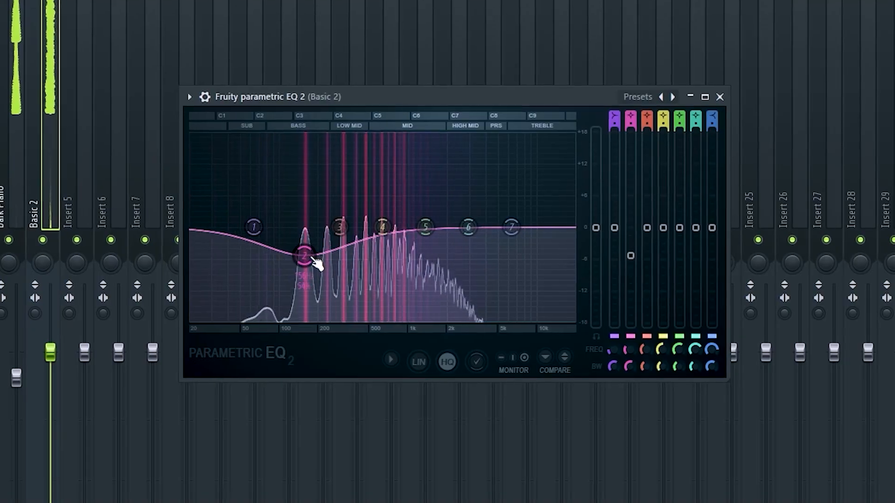
scroll(312, 261, down, 3)
drag(293, 255, 293, 261)
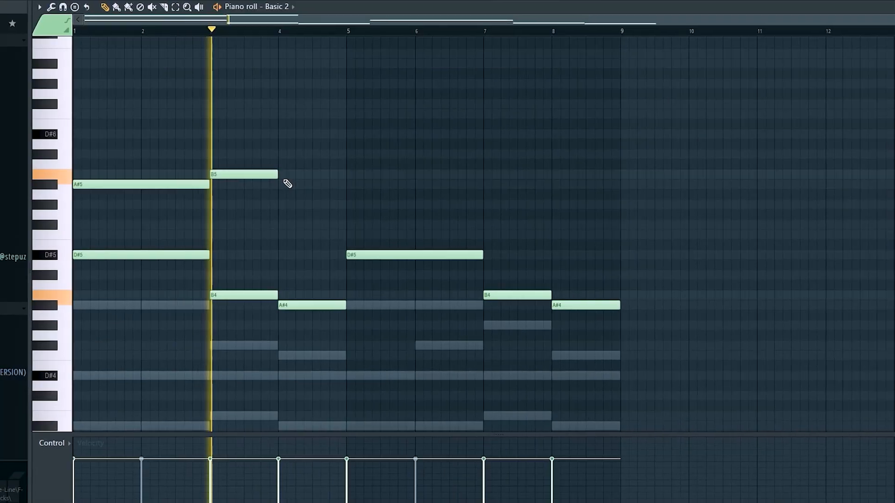
Step: Complete Basic 2's upper line with A#5 in bar 4, A#5 across bars 5–6, B5 in bar 7 and A#5 in bar 8
click(259, 183)
click(363, 256)
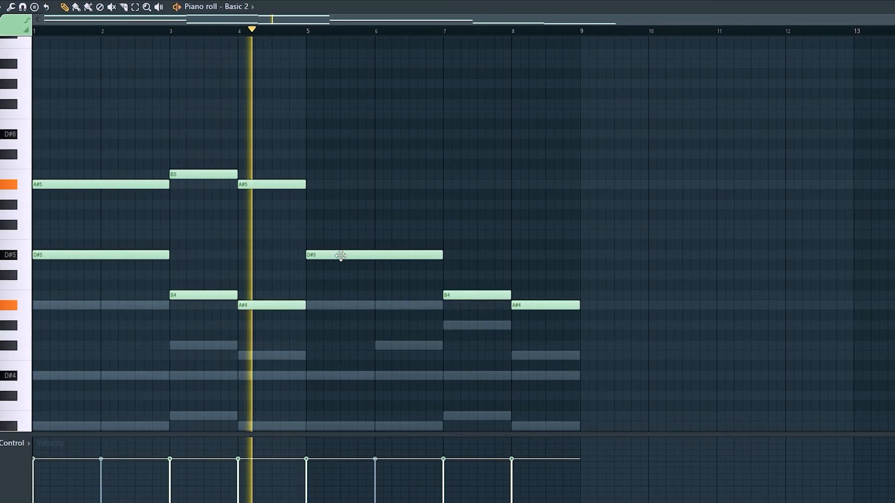
mouse_move(337, 185)
mouse_down()
mouse_move(298, 178)
mouse_move(348, 186)
mouse_up()
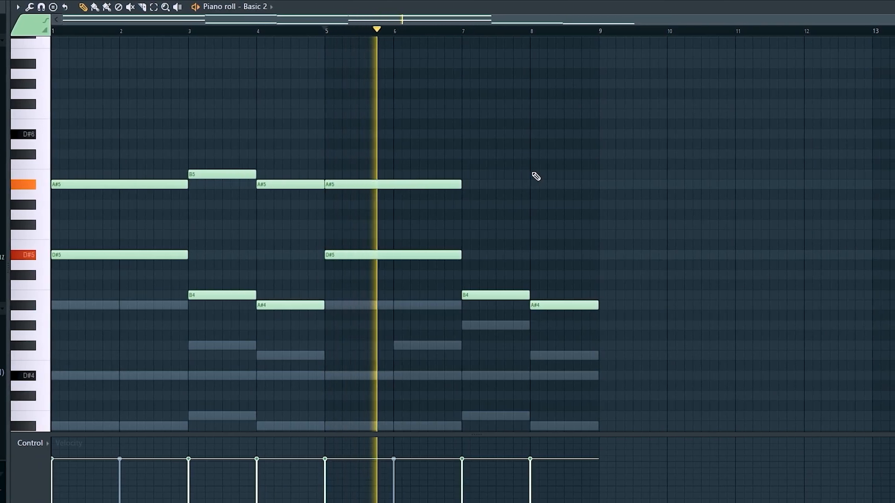
drag(536, 177, 473, 181)
click(519, 184)
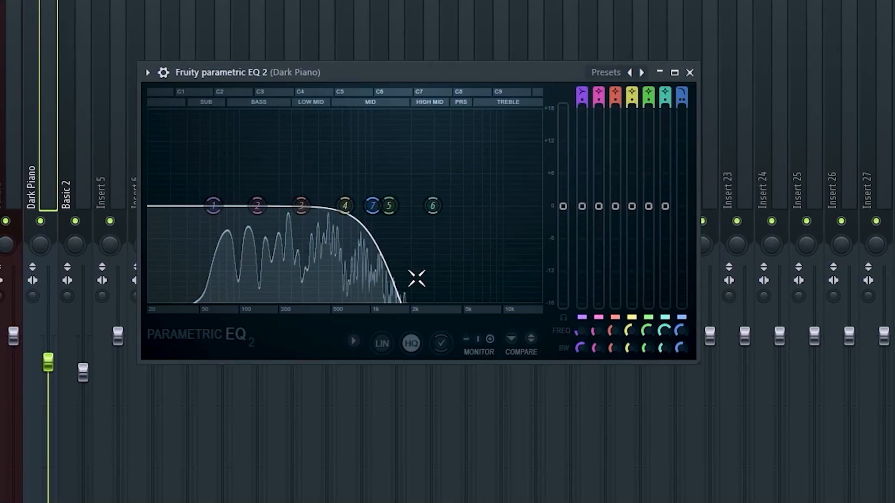
Step: Lower Dark Piano's band 7 high cut to about 600 Hz in the parametric EQ
drag(429, 203, 345, 204)
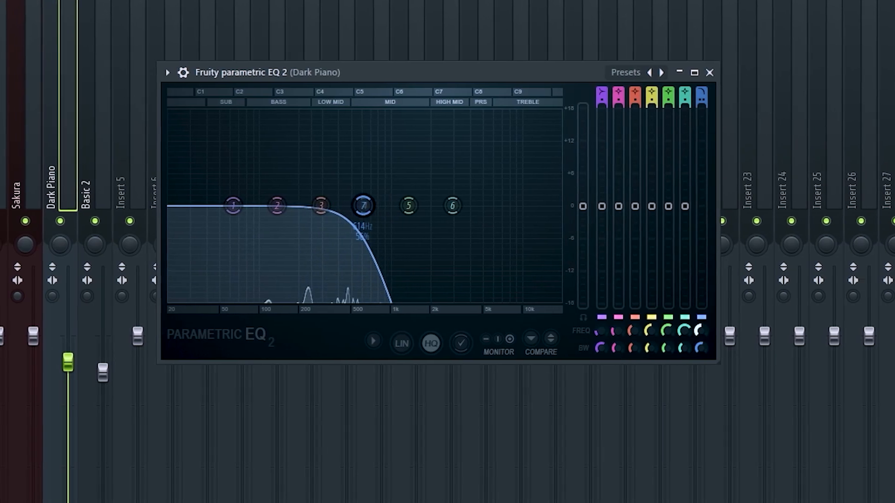
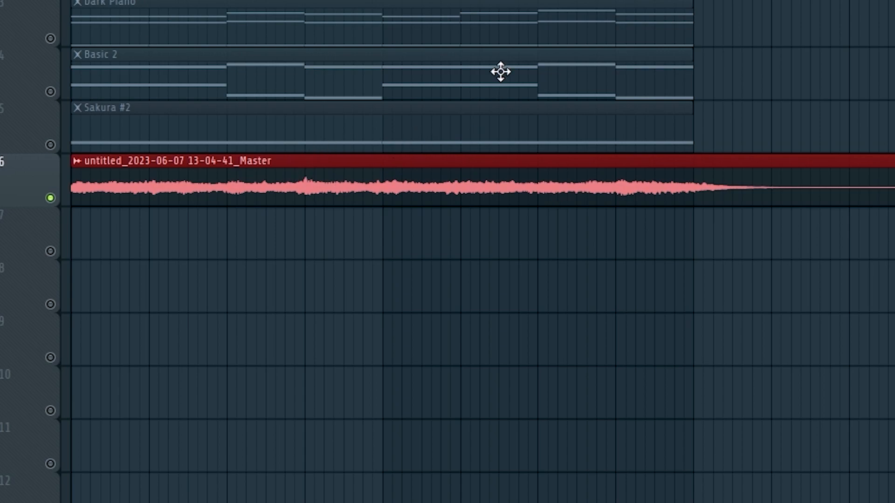
double_click(138, 177)
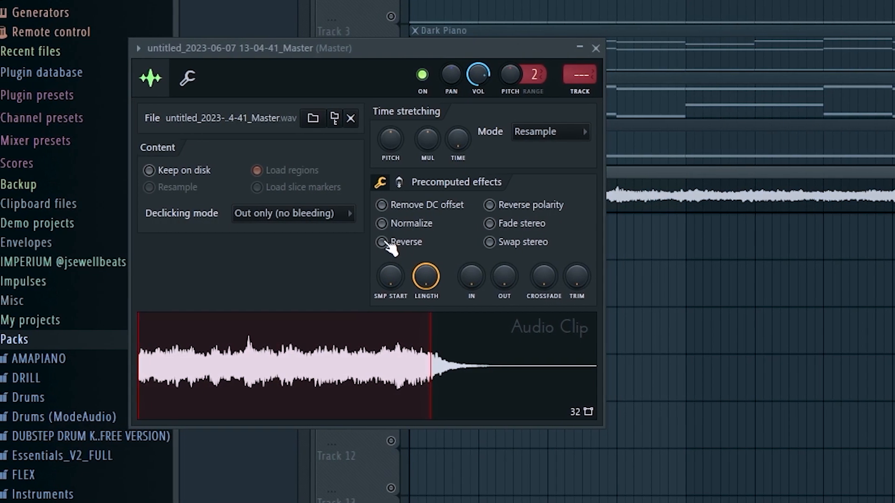
click(381, 242)
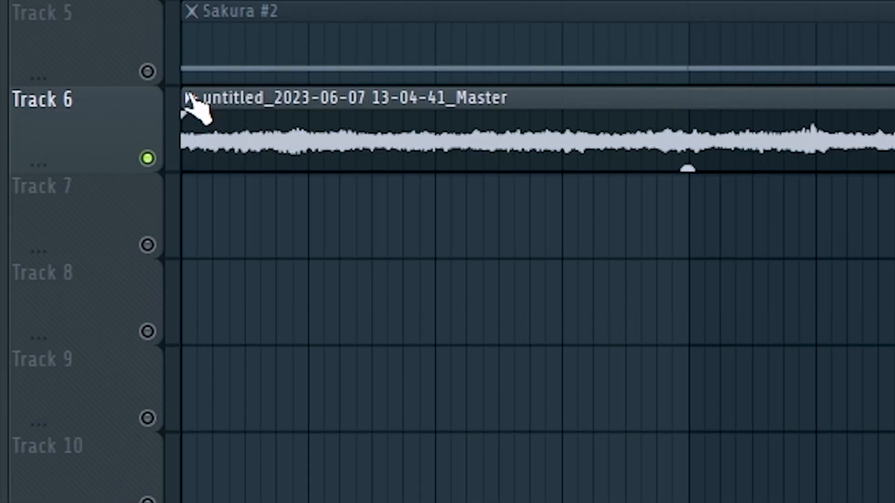
Step: Chop the reversed Master clip on Track 6 in bars and rearrange the pieces in reverse order on Track 7
click(190, 99)
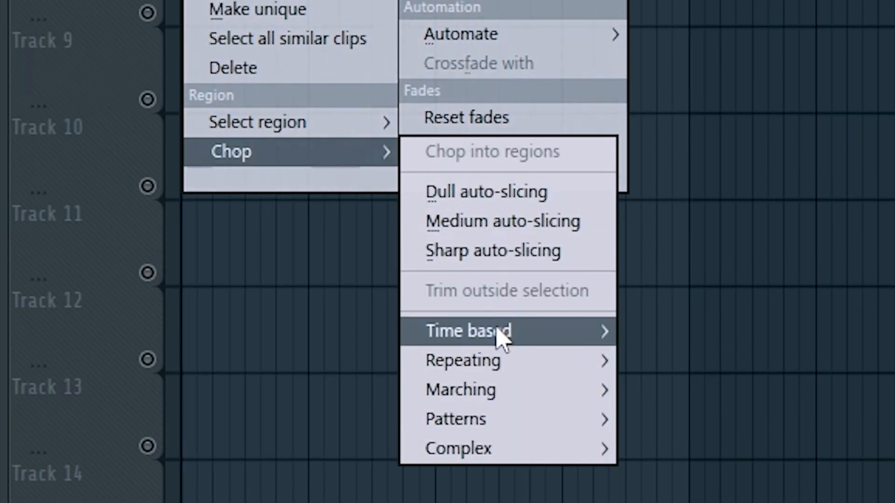
mouse_move(414, 279)
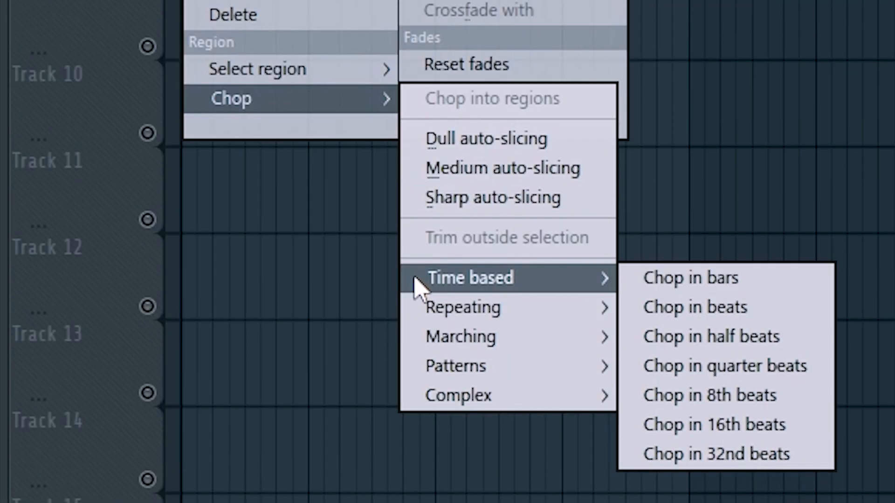
click(699, 278)
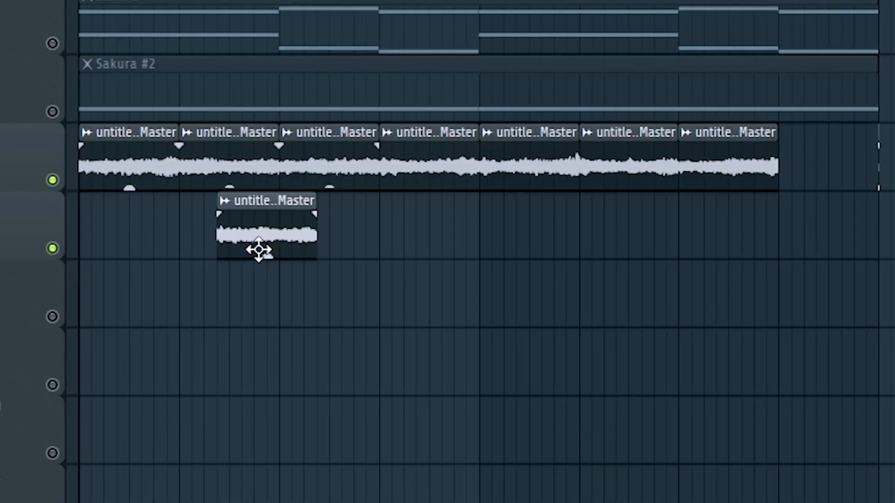
drag(259, 250, 120, 254)
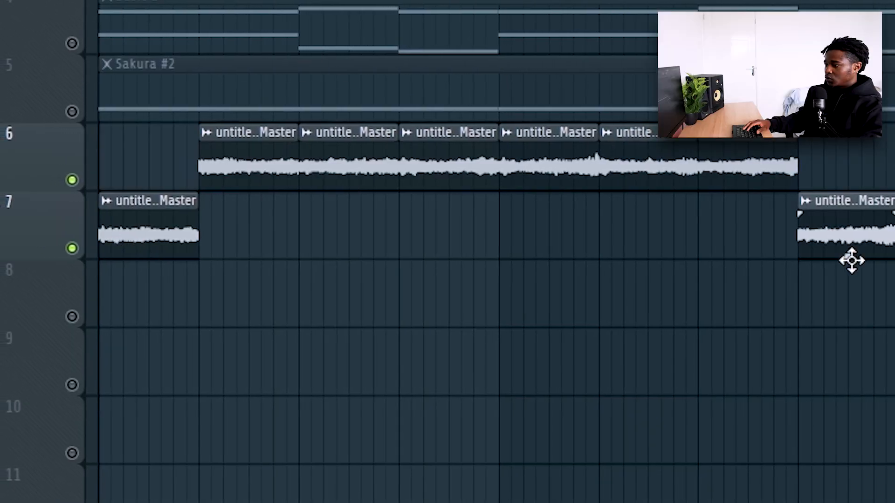
drag(742, 146, 240, 236)
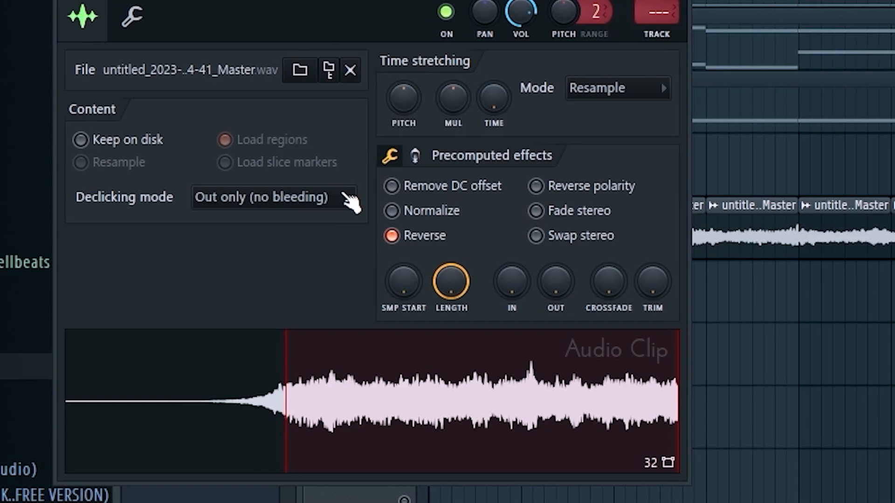
Step: Set the audio clip's declicking mode to Generic (bleeding) and its time stretching mode to Stretch
click(354, 197)
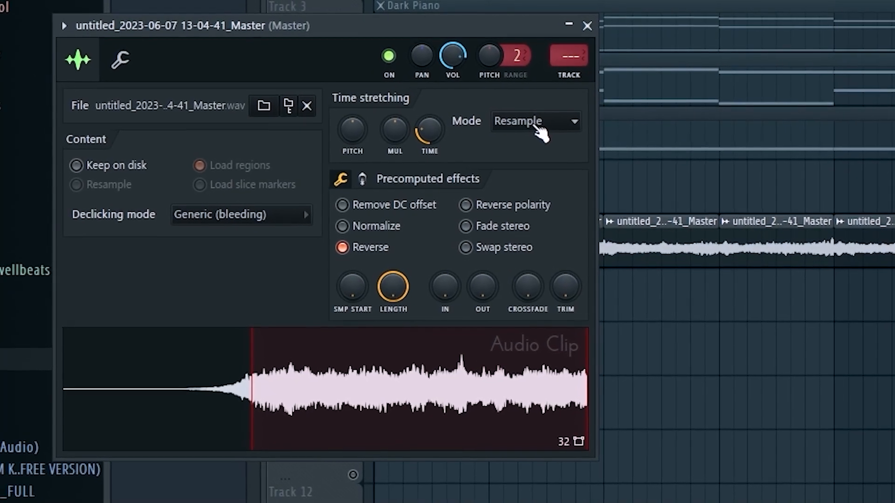
click(536, 121)
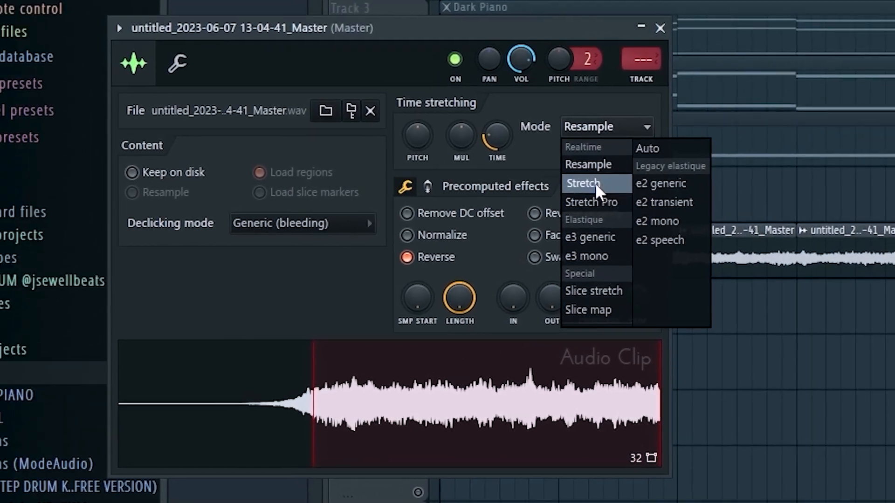
click(595, 184)
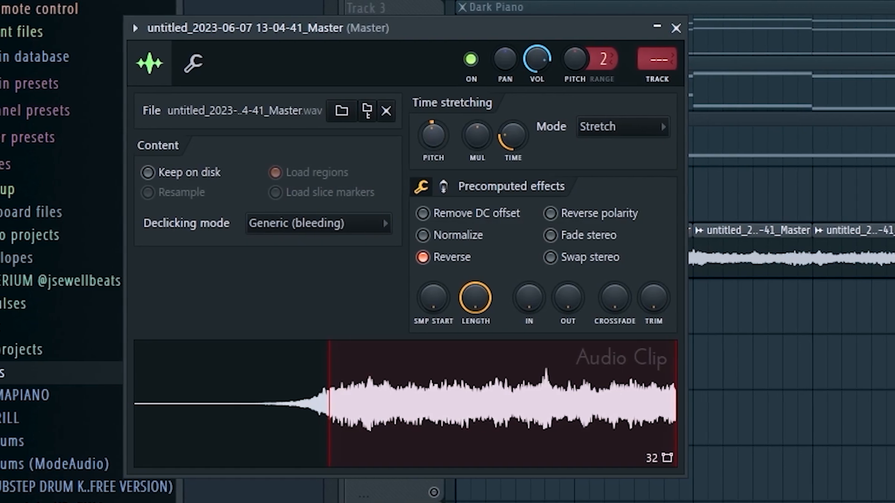
drag(424, 24, 519, 275)
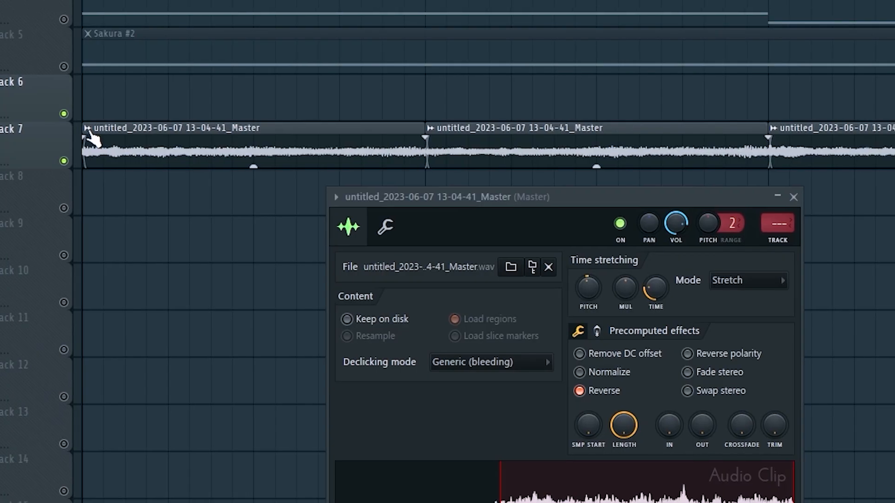
Step: Move the first slice from Track 7 down to Track 8 and unmute Track 8
click(48, 201)
click(134, 254)
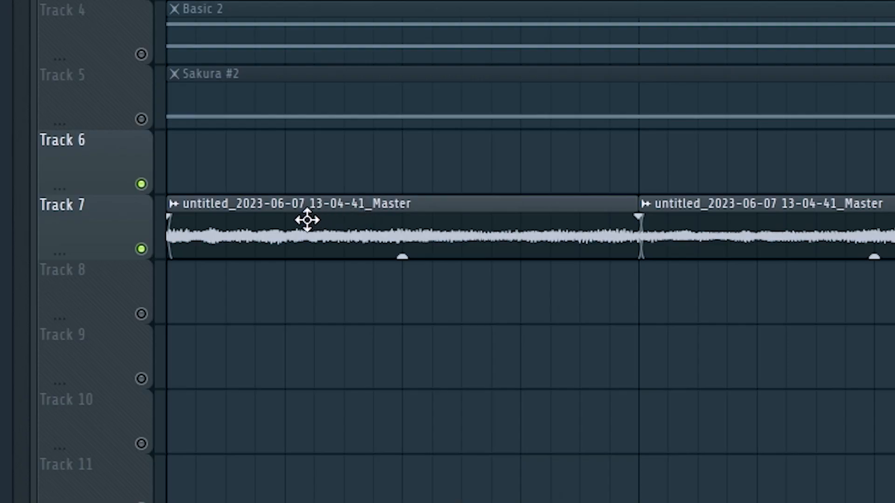
drag(303, 224, 264, 319)
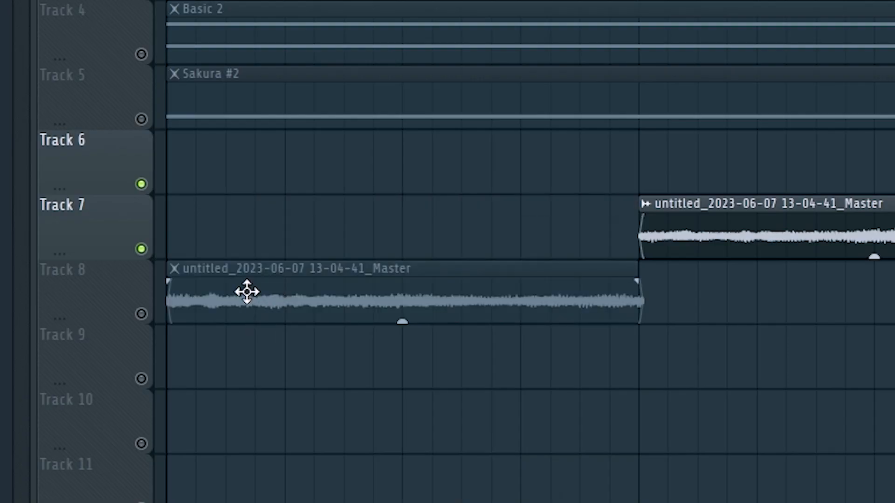
click(142, 314)
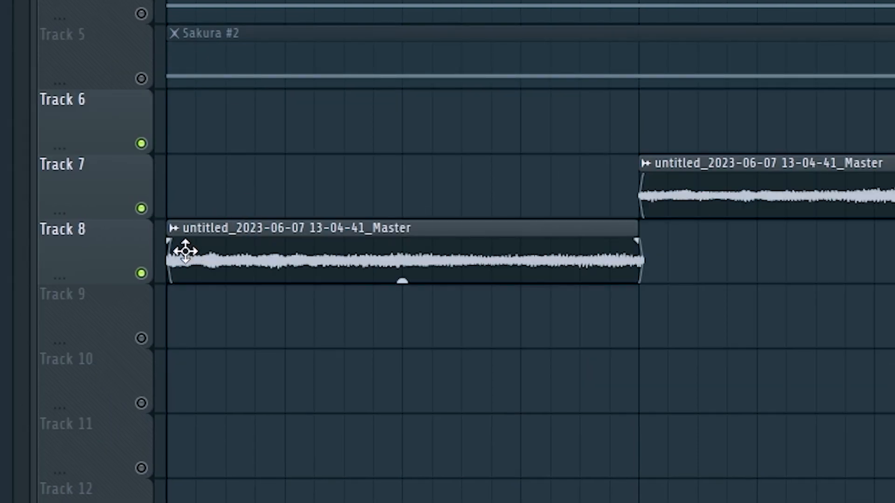
Step: Trim the start of the Track 8 slice and extend its end to meet the following slice at bar 2
drag(170, 269, 208, 260)
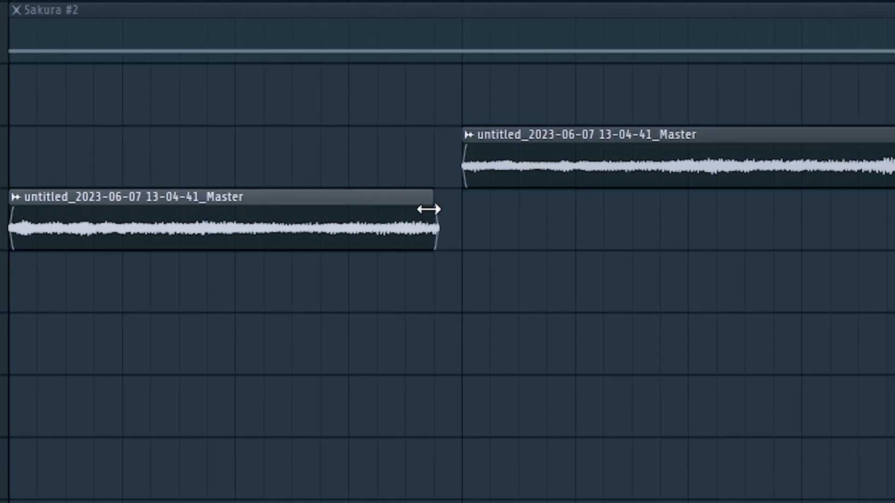
drag(428, 209, 453, 209)
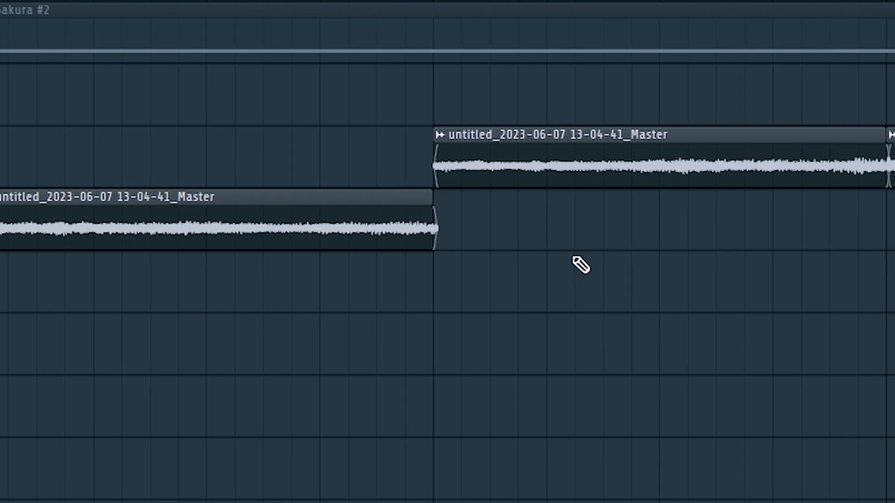
key(space)
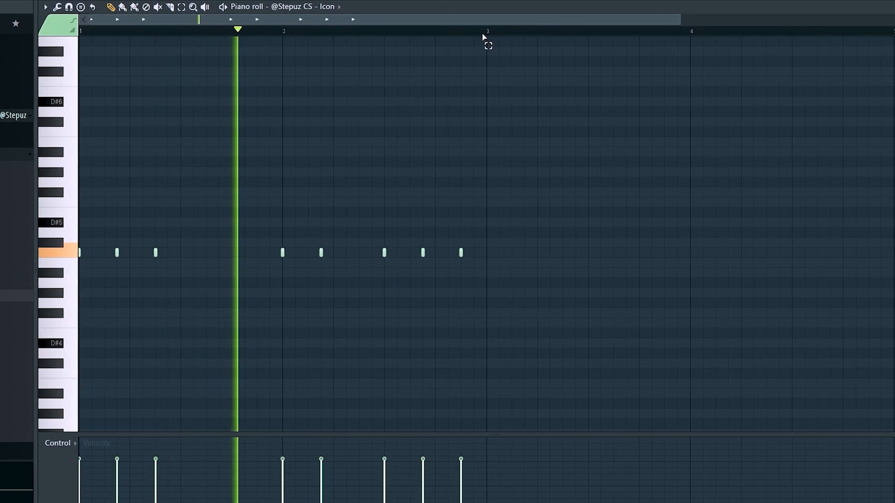
key(ctrl+b)
key(ctrl+d)
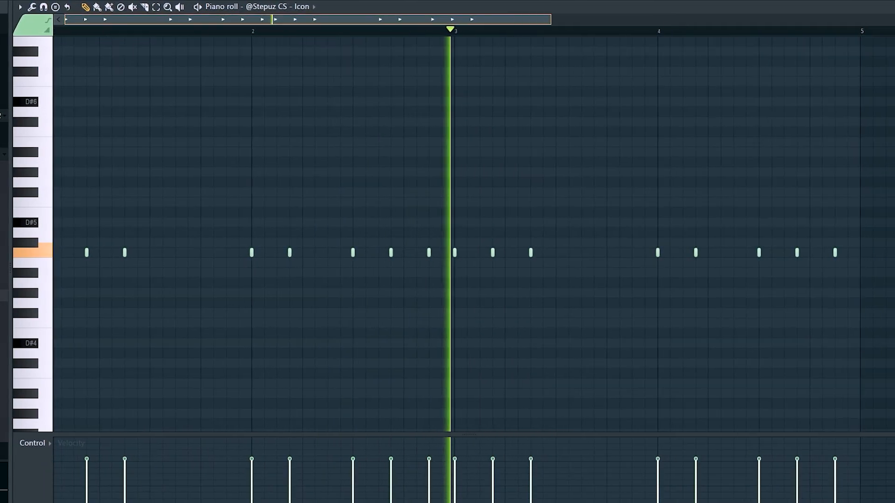
scroll(546, 173, down, 3)
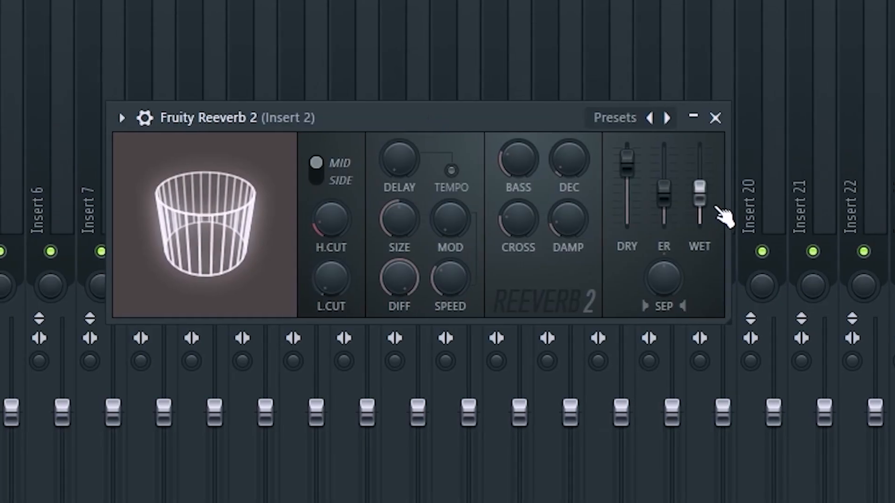
Step: Adjust the wet level of Fruity Reeverb 2 on Insert 2, ending on a lower setting
mouse_move(699, 193)
mouse_down()
mouse_move(699, 206)
mouse_move(699, 180)
mouse_up()
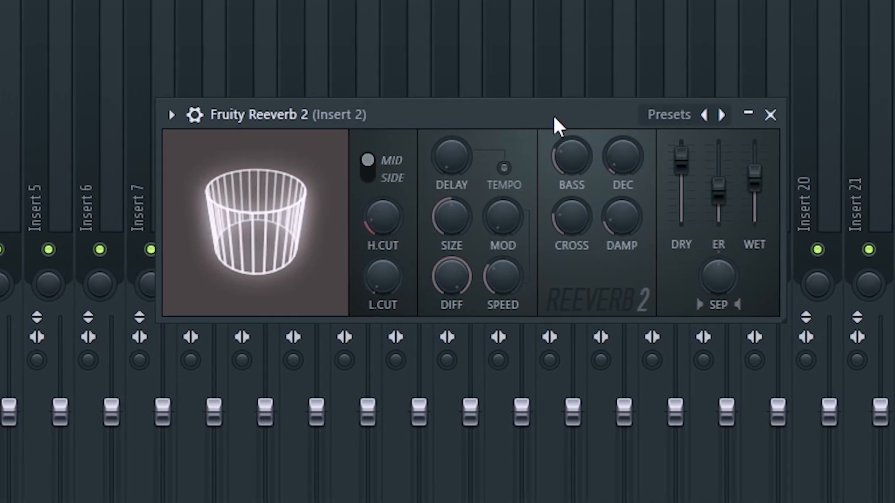
drag(754, 179, 754, 207)
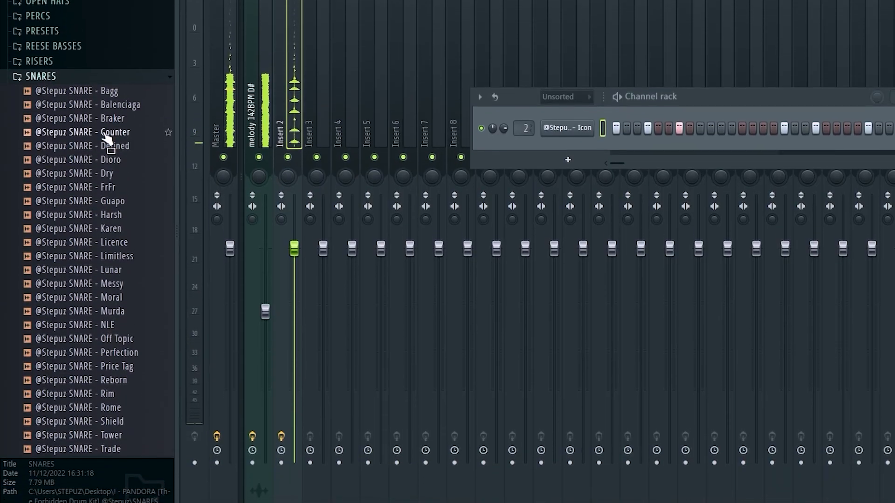
click(107, 135)
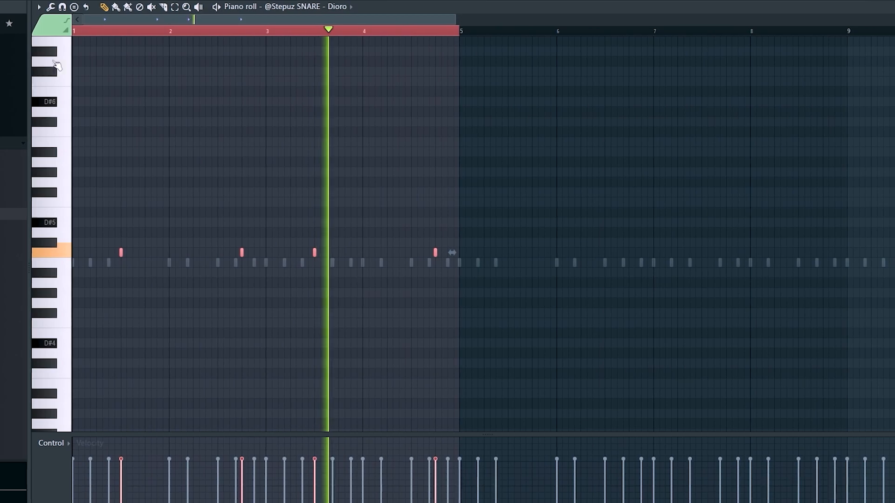
key(ctrl+b)
drag(272, 20, 273, 50)
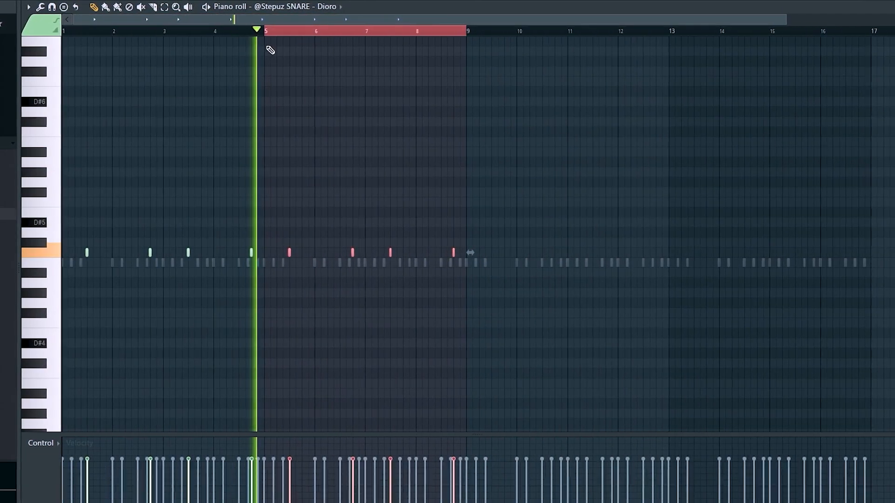
key(ctrl+a)
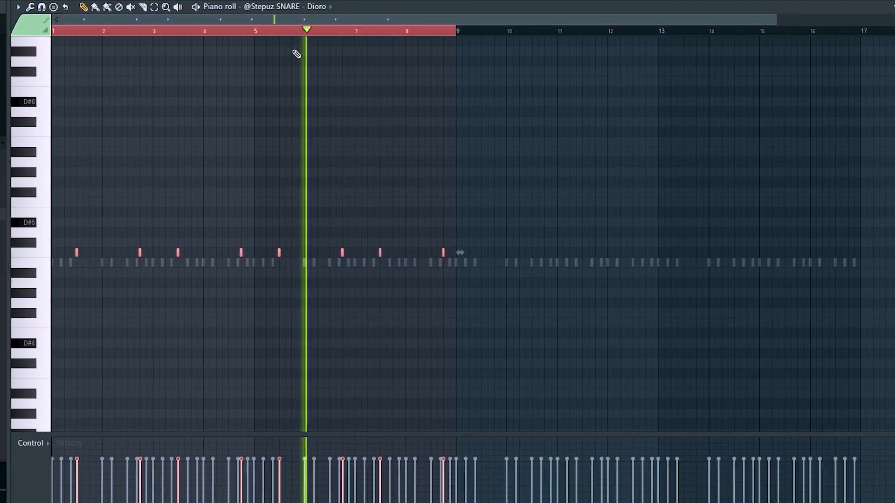
key(ctrl+b)
key(ctrl+d)
drag(396, 20, 419, 24)
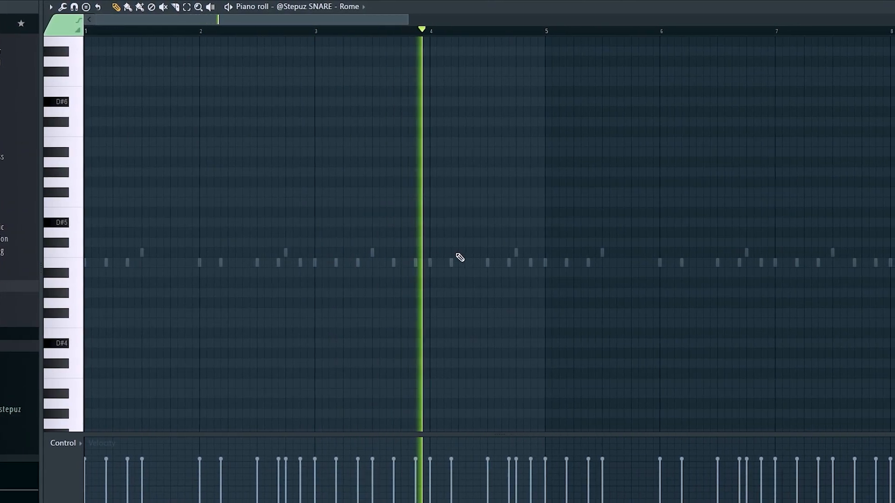
scroll(546, 33, down, 2)
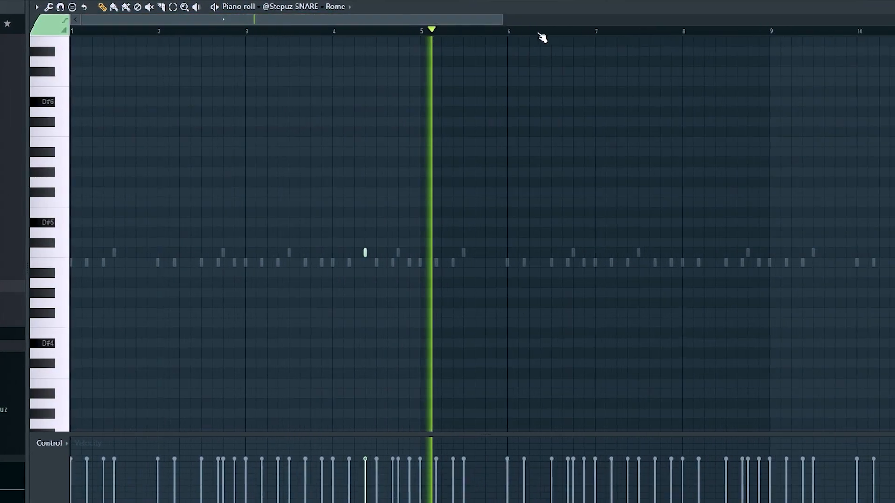
drag(541, 174, 335, 196)
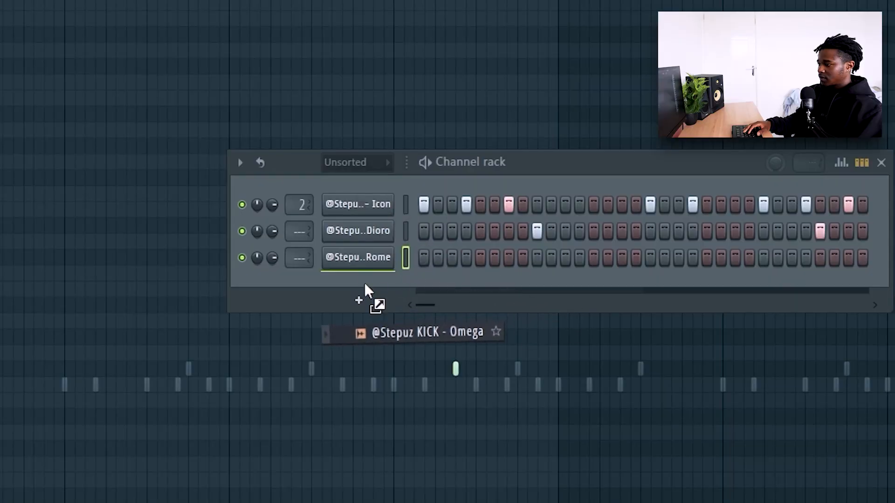
click(364, 283)
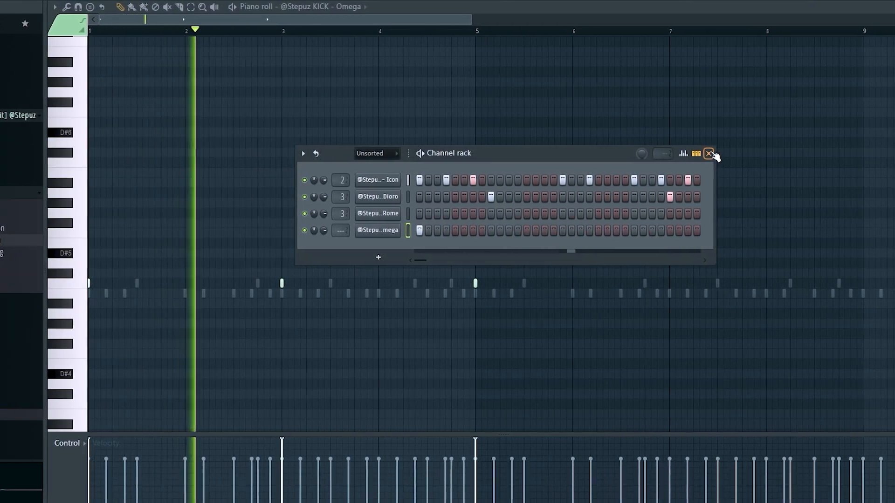
click(709, 154)
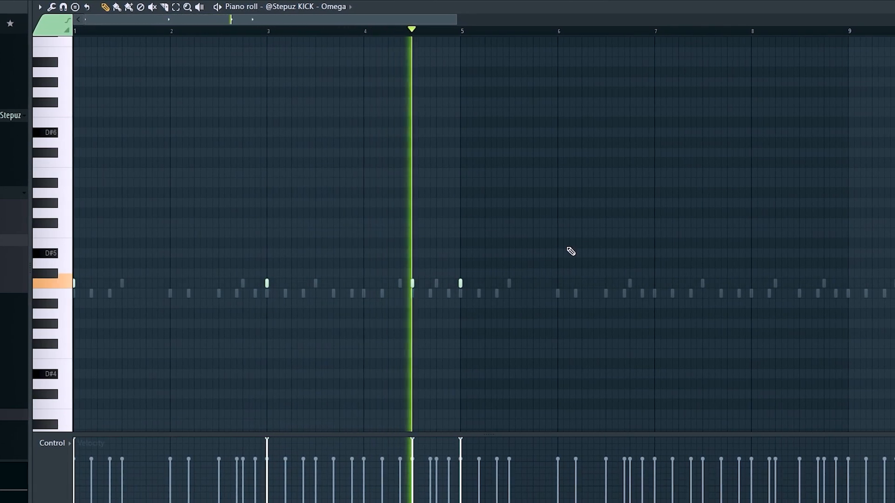
drag(588, 265, 445, 252)
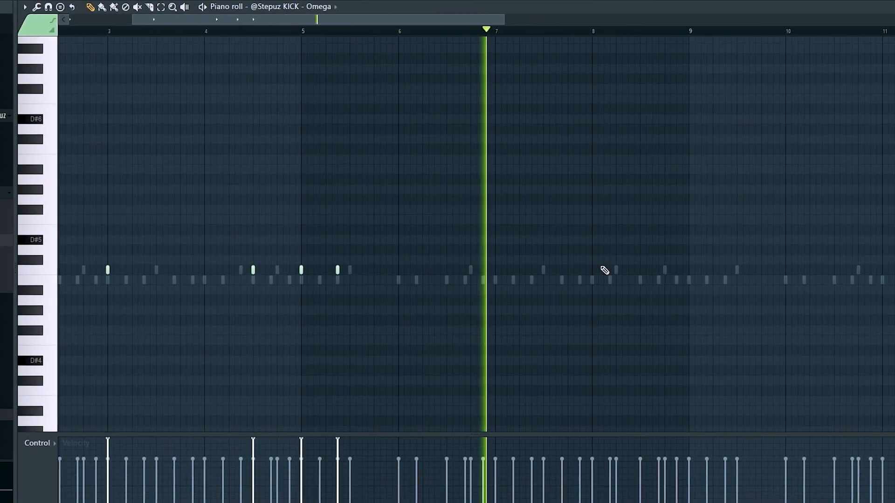
Step: Place further Omega kicks at the end of bar 7, on the first beat of bar 8 and halfway through bar 8
click(570, 270)
click(600, 270)
right_click(592, 272)
click(581, 271)
click(466, 30)
right_click(579, 272)
right_click(555, 270)
click(567, 271)
click(574, 271)
right_click(573, 271)
click(579, 271)
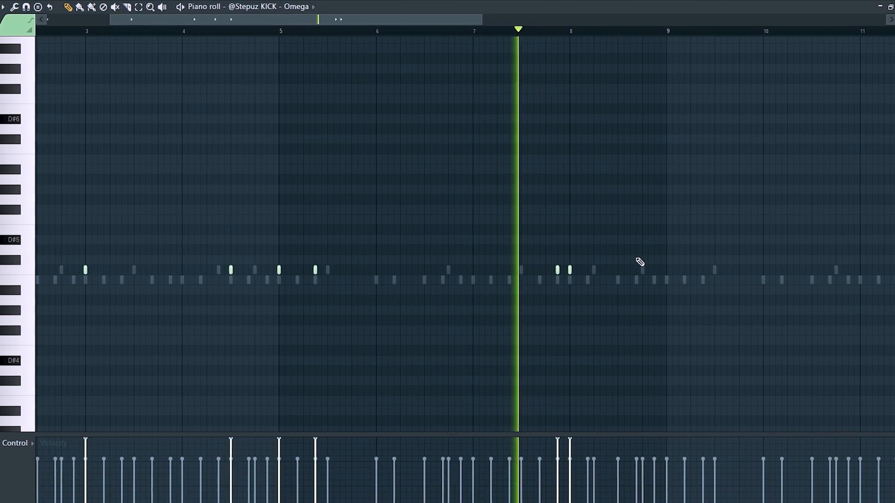
click(620, 270)
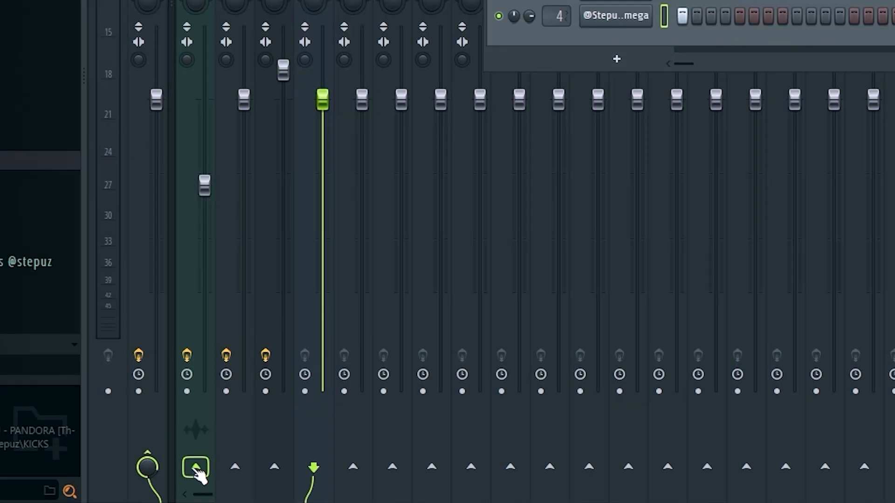
Step: Sidechain the Omega kick's mixer track to the melody 142BPM D# track
right_click(183, 475)
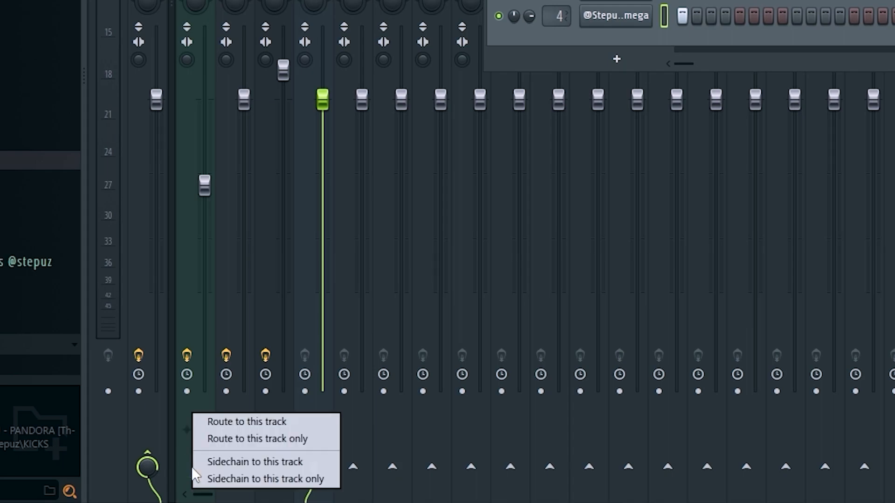
click(225, 464)
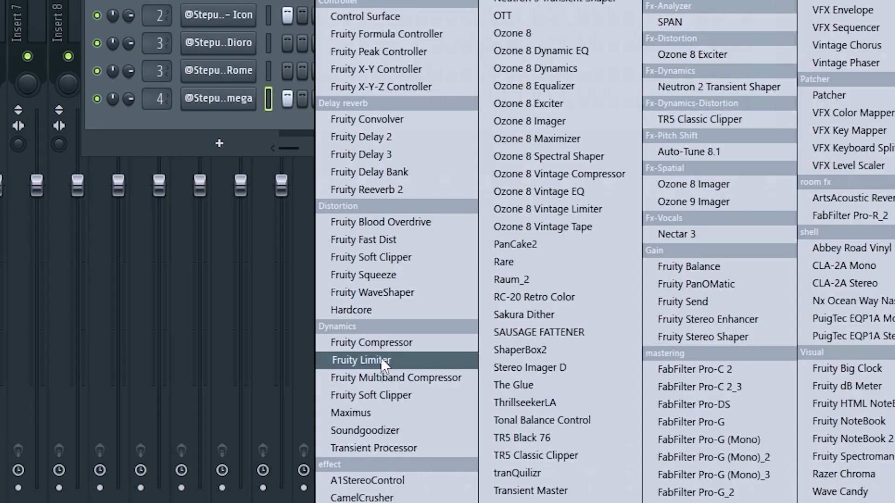
click(373, 359)
click(343, 352)
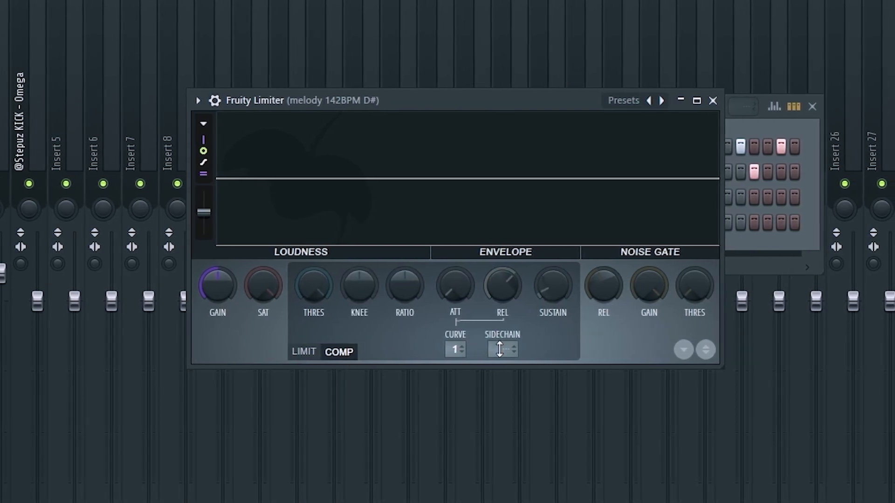
click(494, 350)
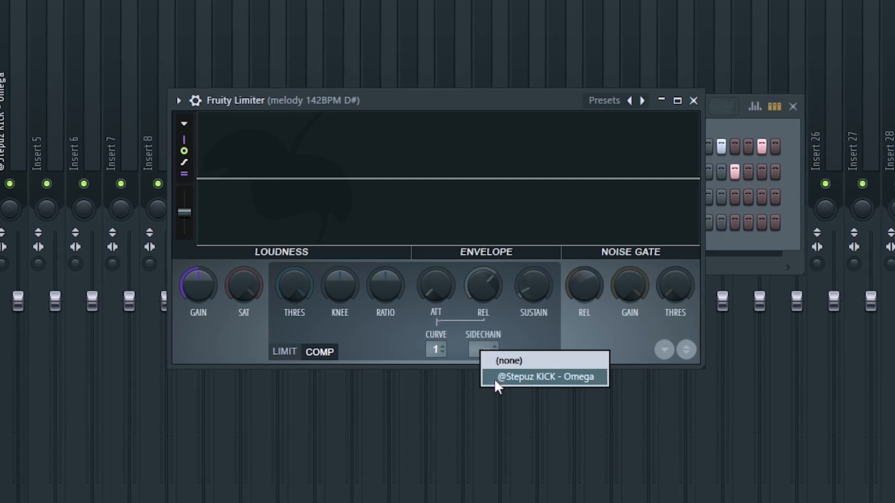
click(492, 380)
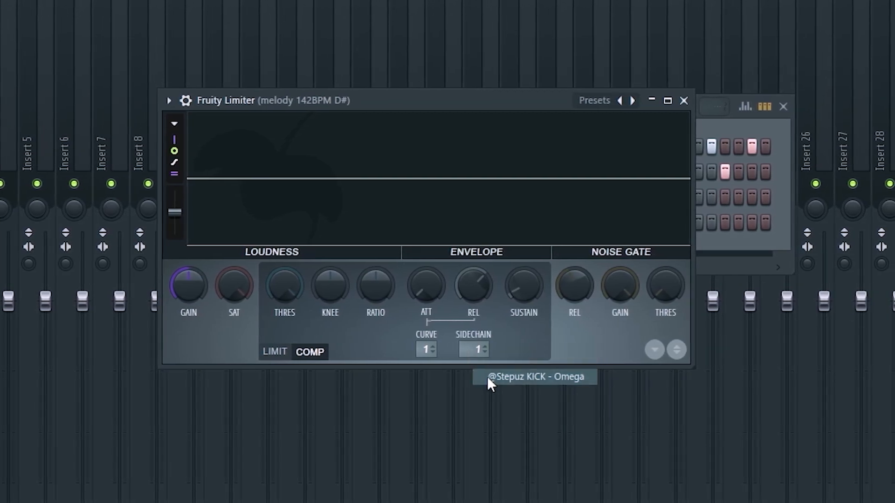
Step: During playback, adjust the Fruity Limiter's compressor threshold and raise its ratio so the kick ducks the melody
key(space)
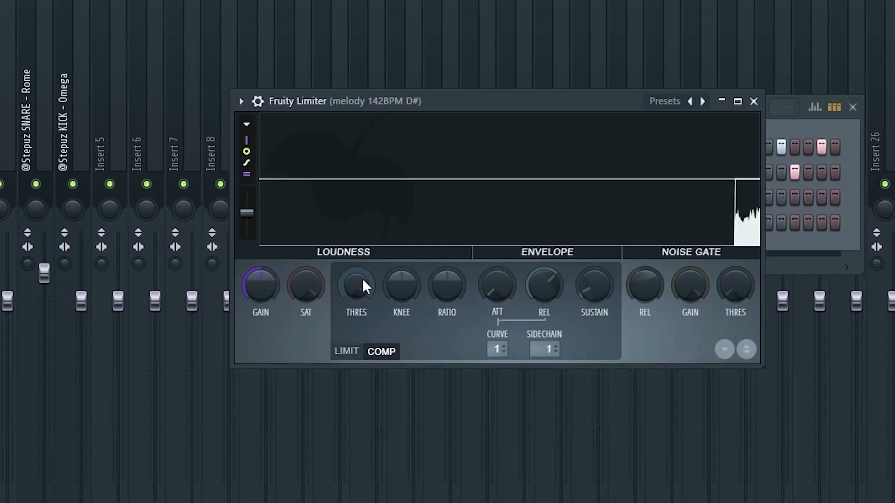
drag(295, 279, 293, 280)
drag(441, 279, 441, 233)
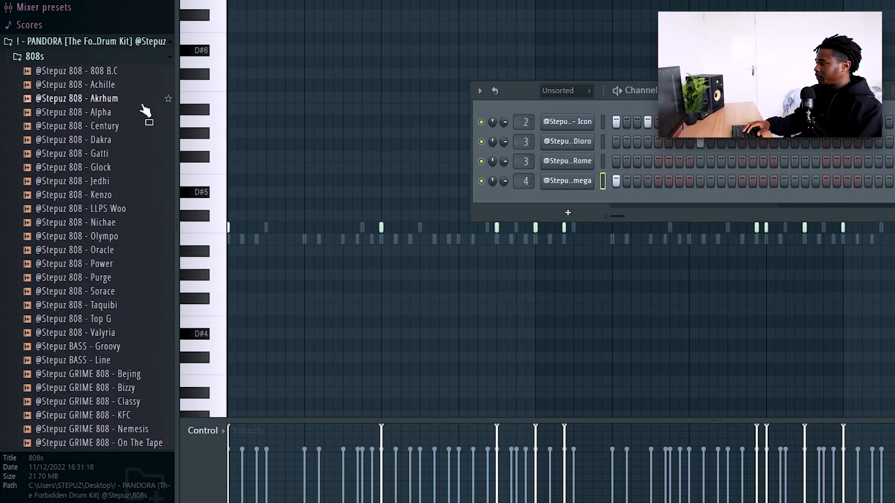
click(66, 126)
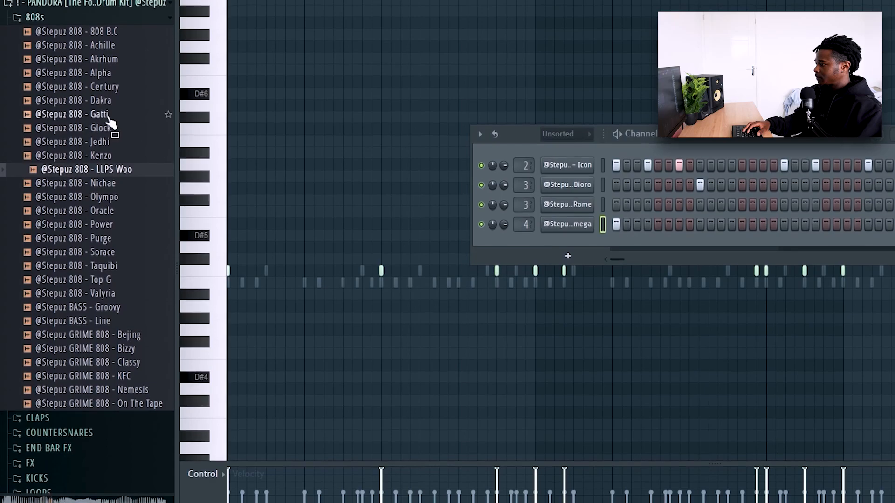
click(105, 71)
click(103, 57)
click(101, 79)
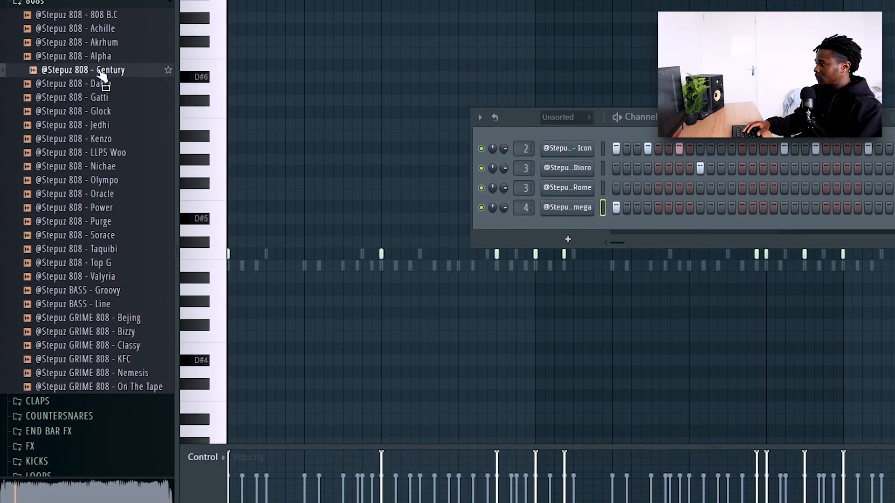
click(92, 66)
drag(92, 52, 559, 201)
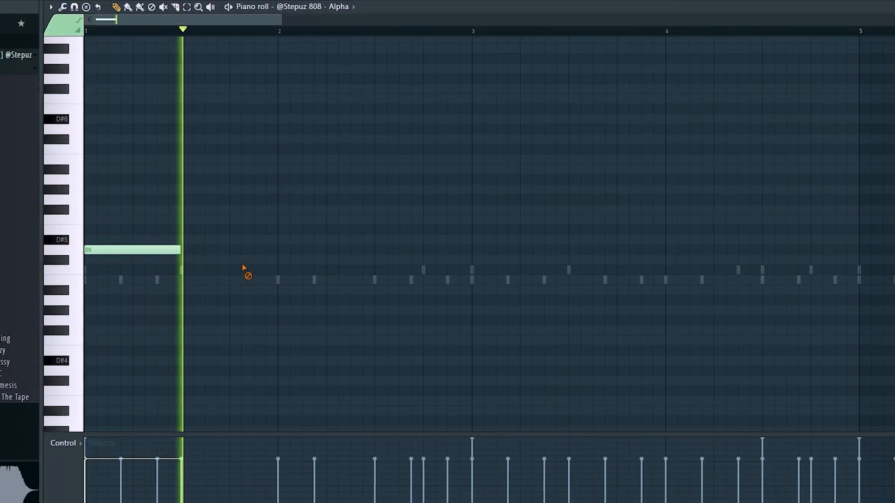
click(470, 251)
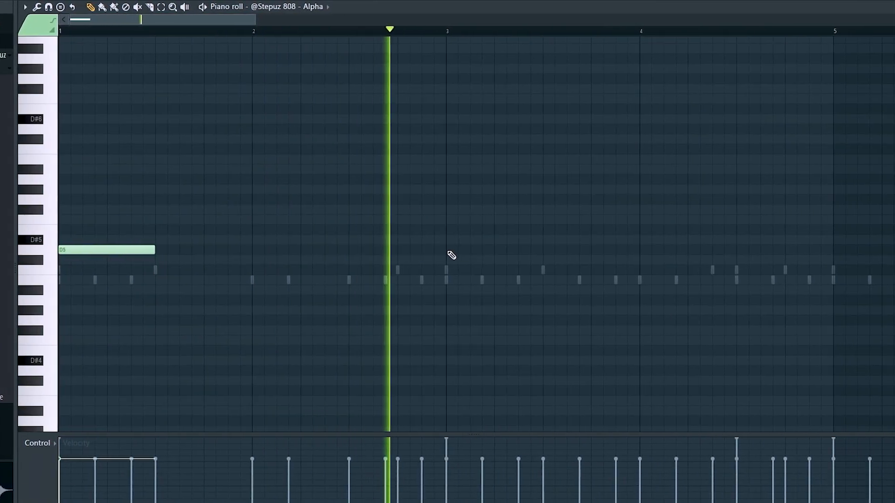
scroll(541, 60, down, 2)
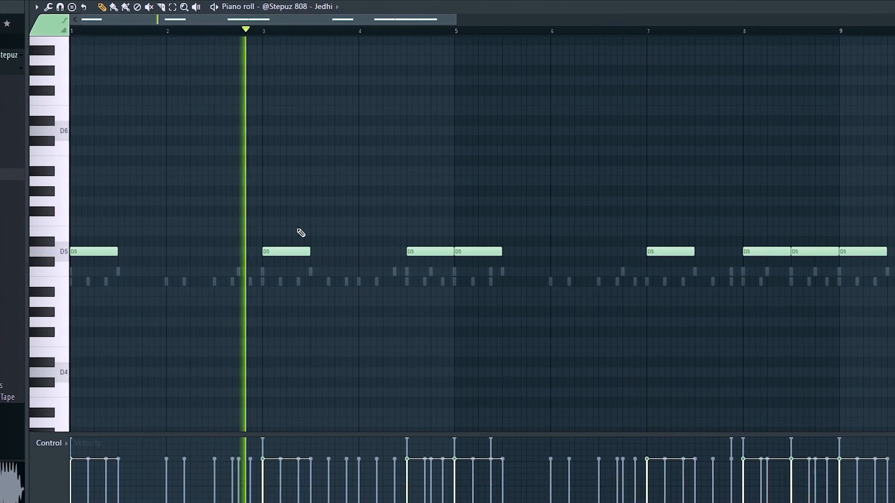
right_click(405, 251)
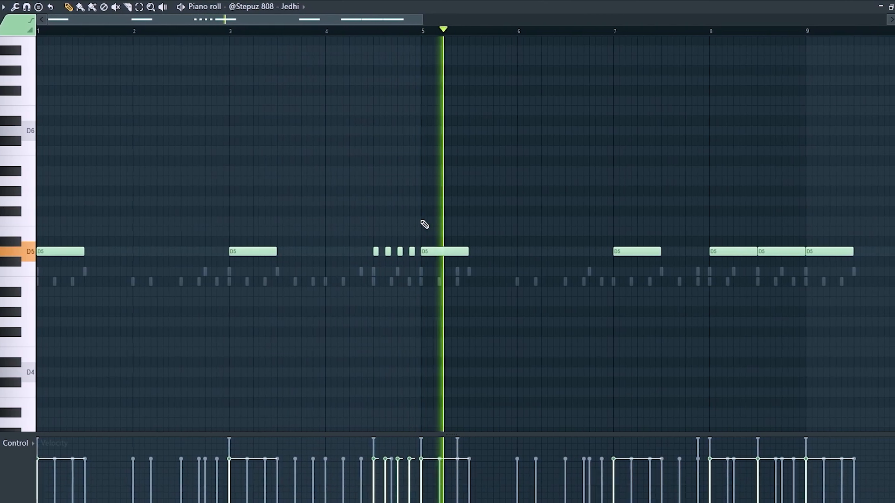
scroll(419, 22, up, 3)
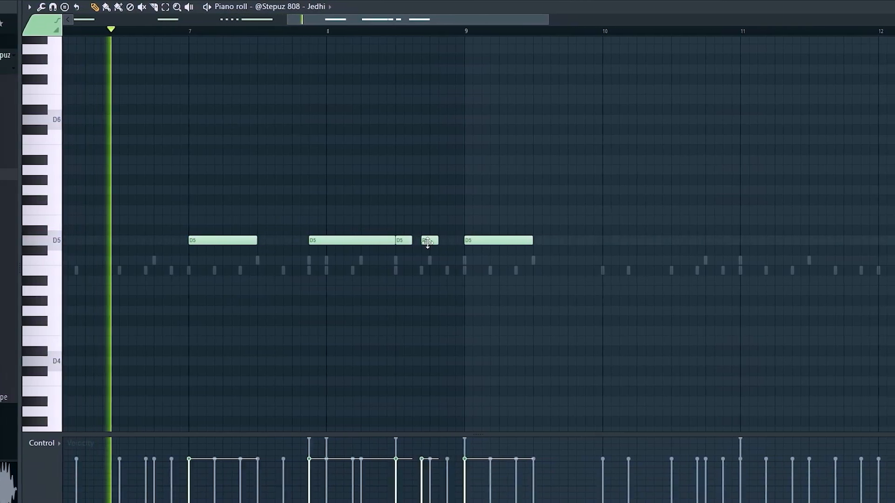
Step: Split the 808 in the second half of bar 8 into four short consecutive D5 notes
drag(427, 243, 423, 243)
drag(437, 242, 445, 243)
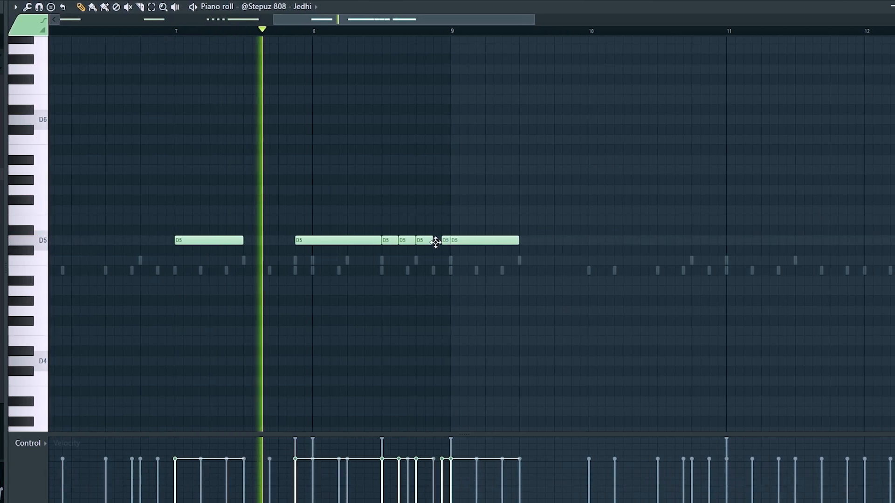
scroll(420, 21, down, 3)
Step: Add short slide notes at A5, D6 and D5 over the long 808 note around the start of bar 8
drag(172, 190, 305, 203)
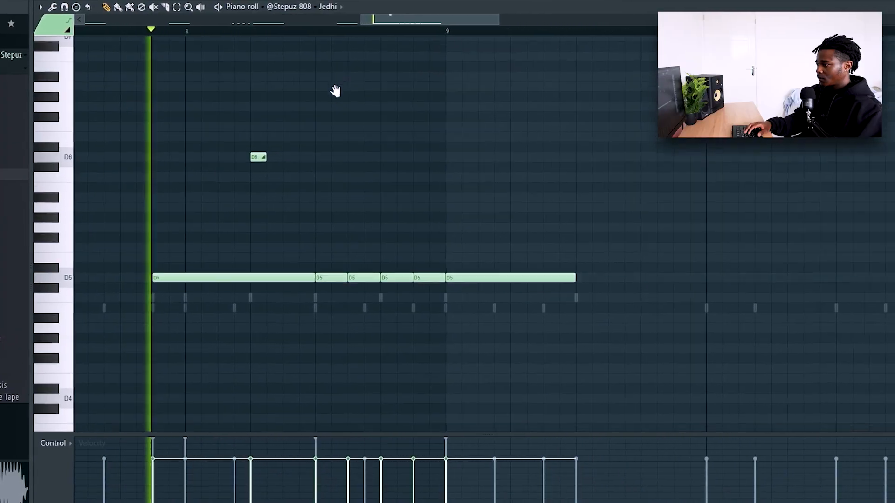
key(space)
click(239, 168)
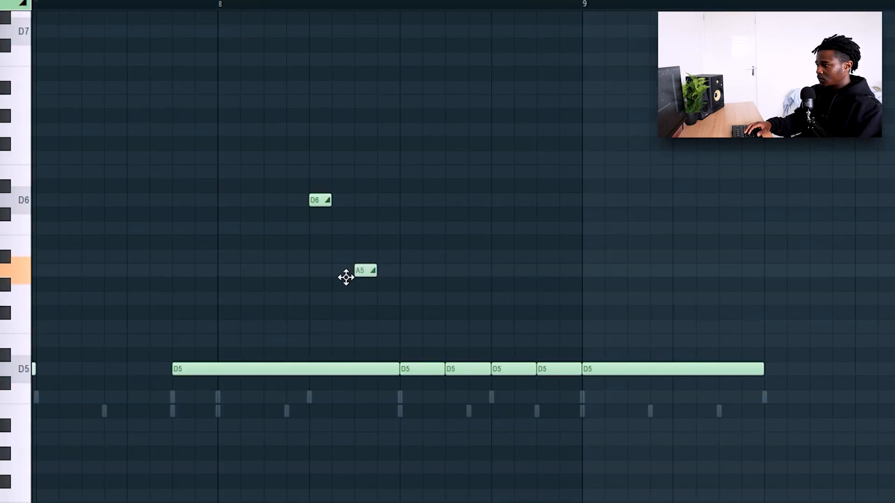
drag(343, 381, 343, 368)
key(space)
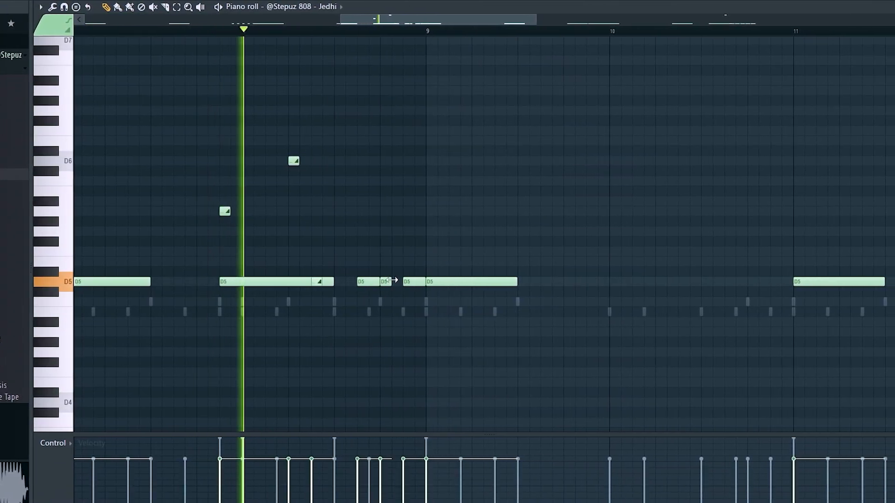
Step: Add four descending slide notes over the four short 808 notes at the end of bar 8
drag(418, 281, 406, 282)
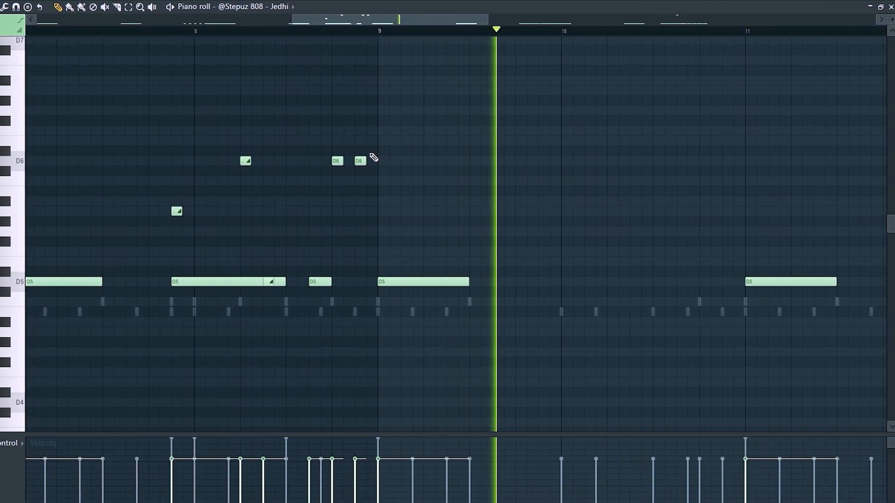
click(478, 212)
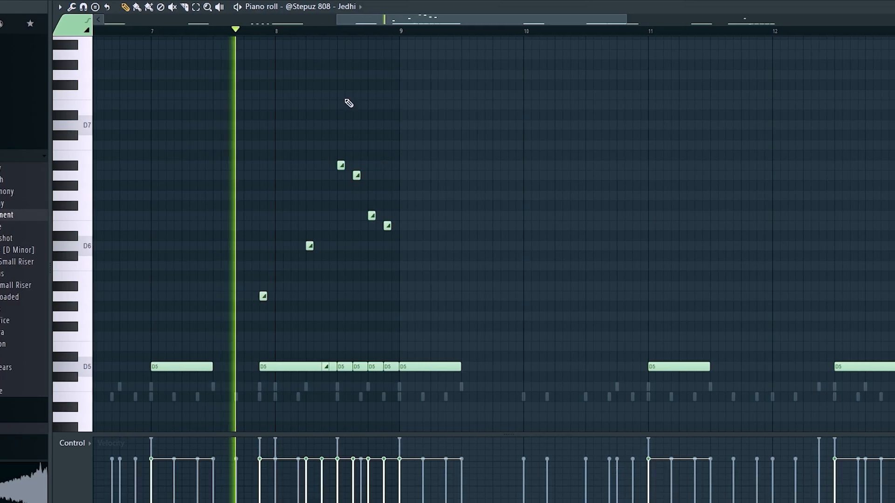
drag(347, 102, 334, 138)
scroll(373, 78, up, 2)
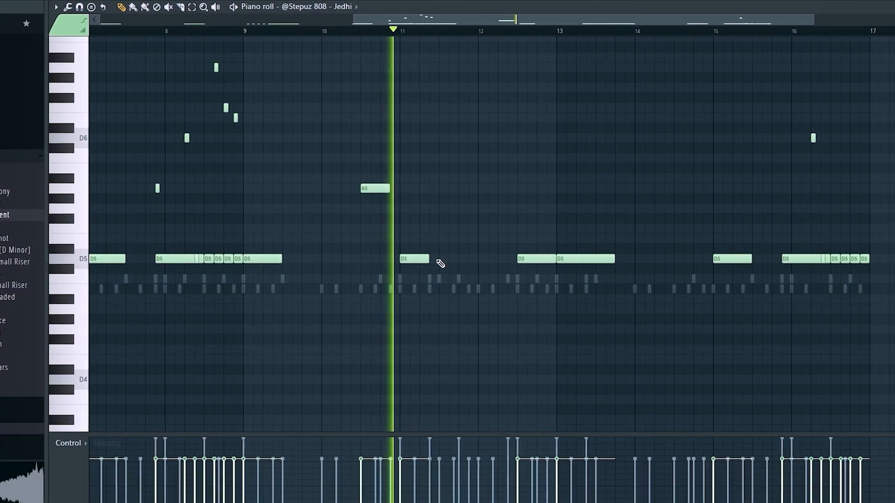
Step: Add two more D5 808 notes in bar 11, and slide notes over the short notes ending bars 12 and 16
click(467, 259)
drag(468, 260, 460, 259)
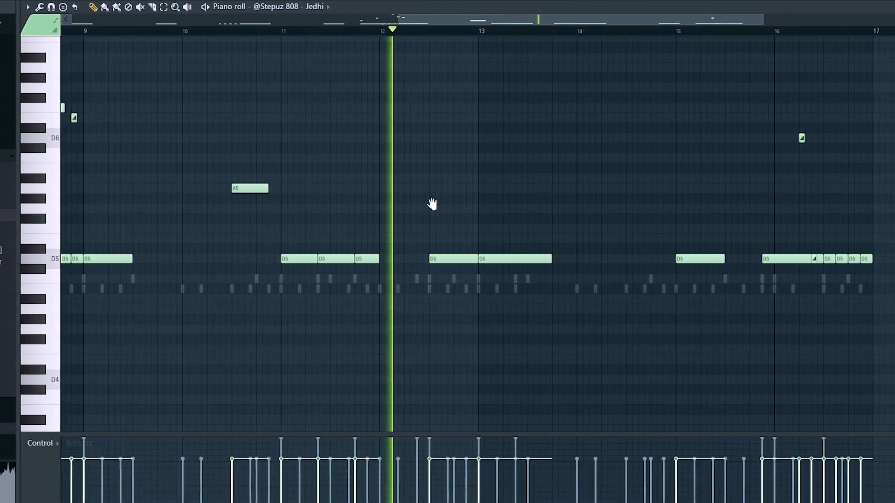
scroll(433, 201, up, 3)
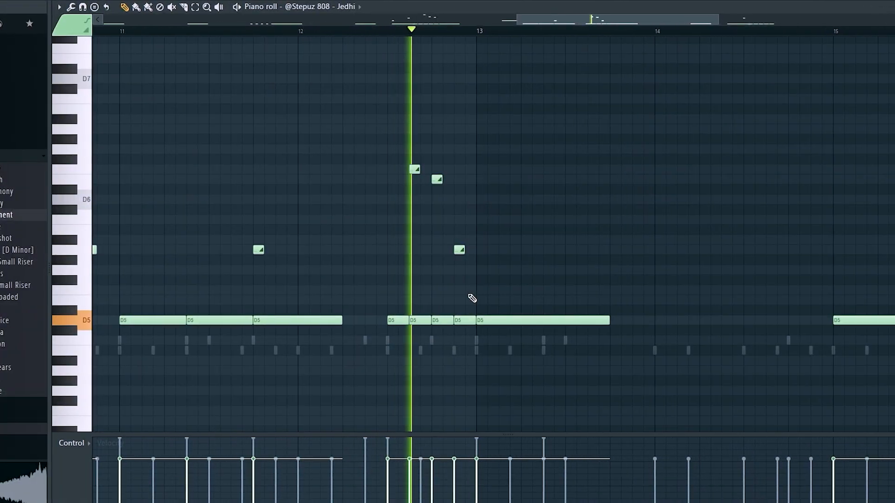
scroll(445, 112, left, 1)
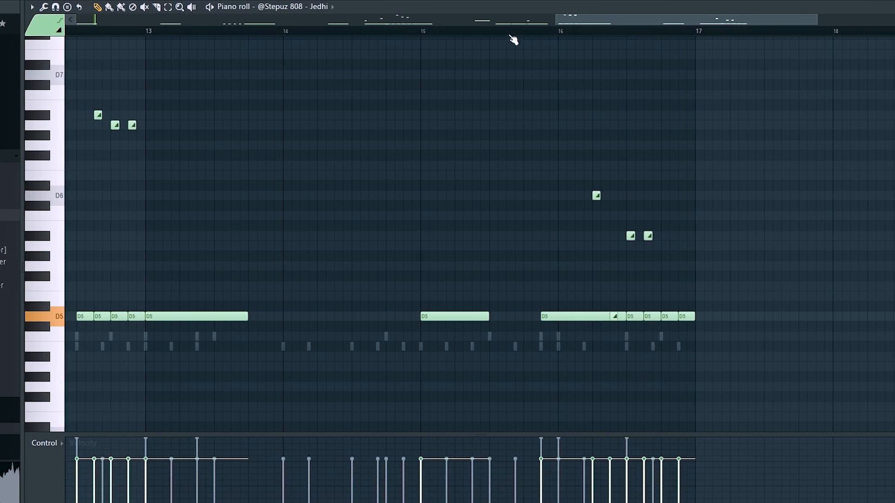
click(665, 246)
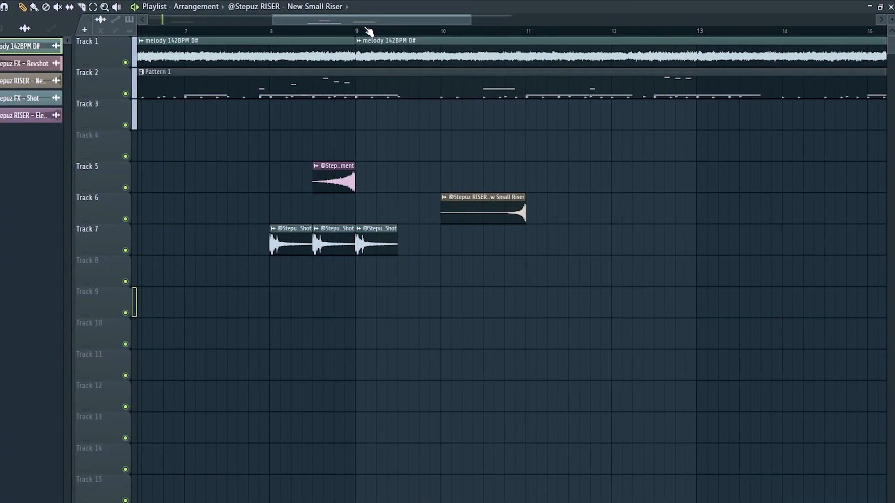
key(Down)
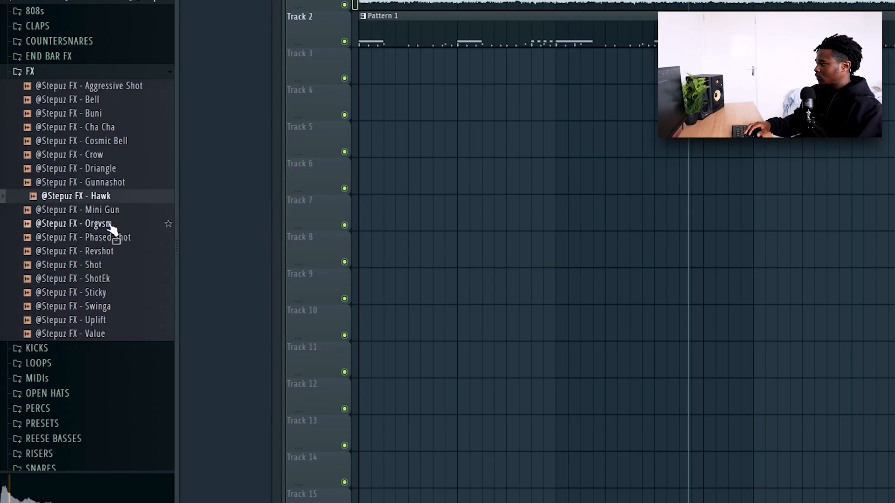
drag(454, 167, 373, 66)
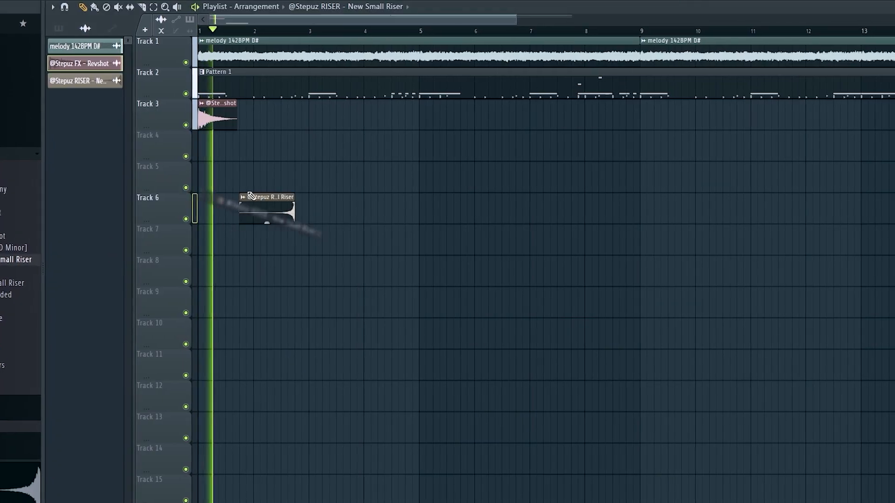
drag(251, 196, 266, 196)
drag(413, 203, 375, 205)
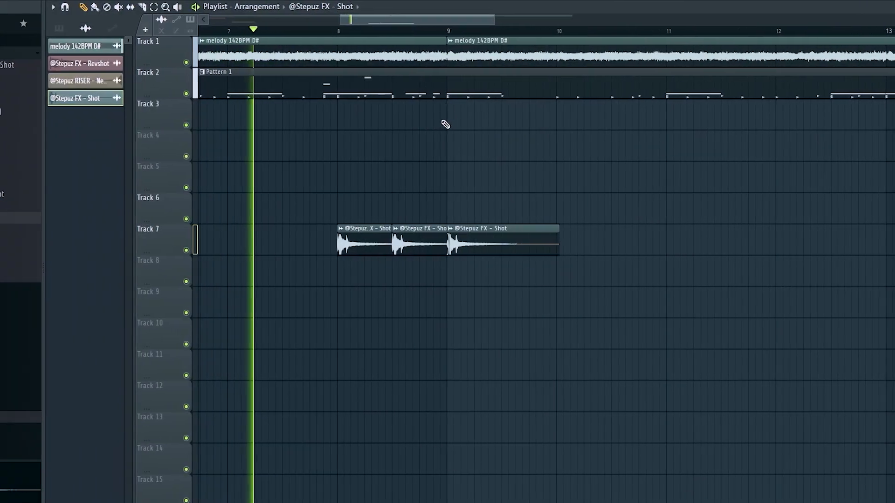
scroll(438, 54, up, 8)
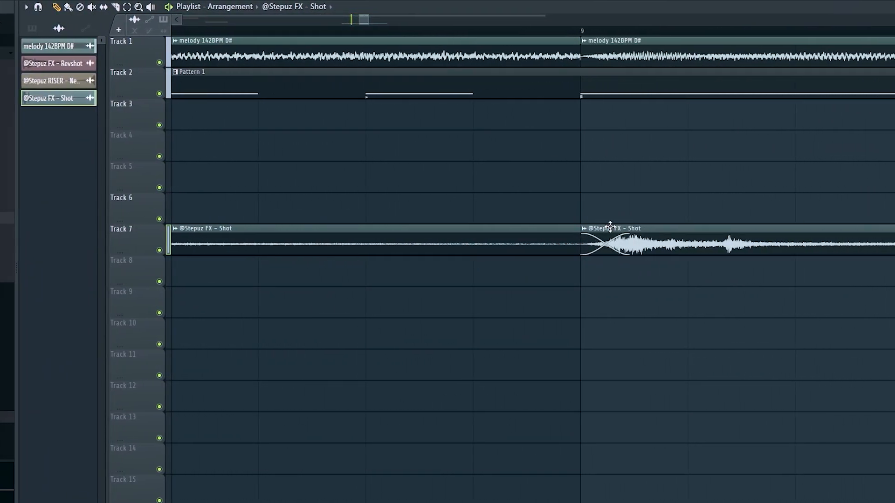
drag(612, 240, 592, 233)
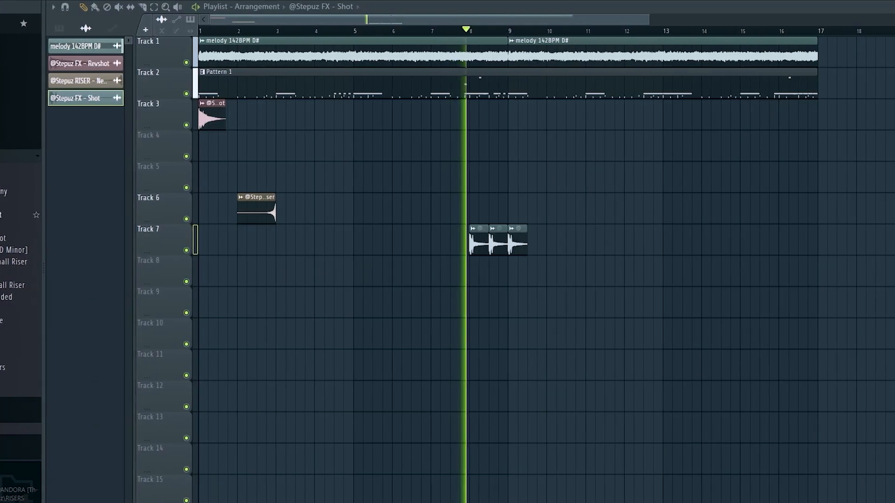
drag(20, 239, 472, 305)
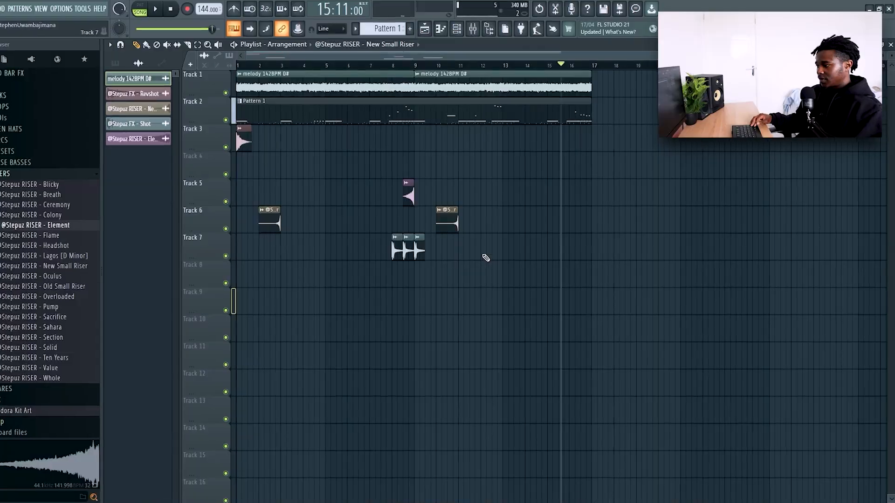
drag(483, 256, 588, 249)
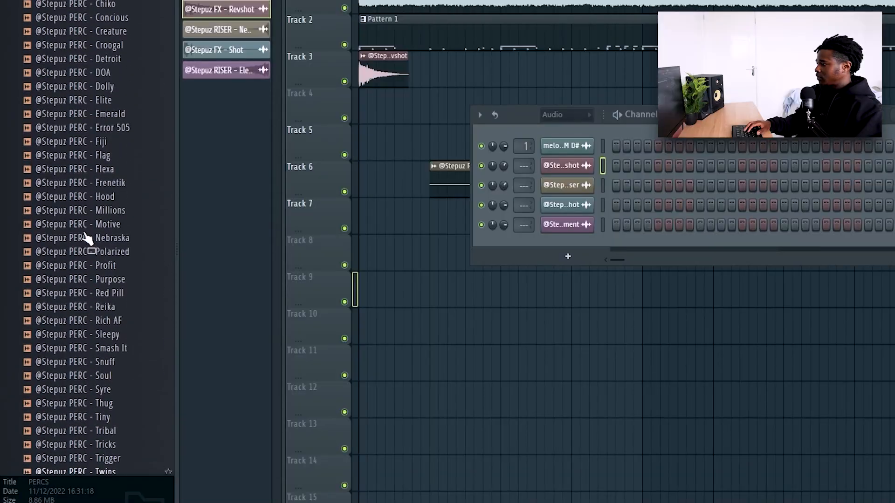
scroll(134, 374, down, 2)
click(90, 301)
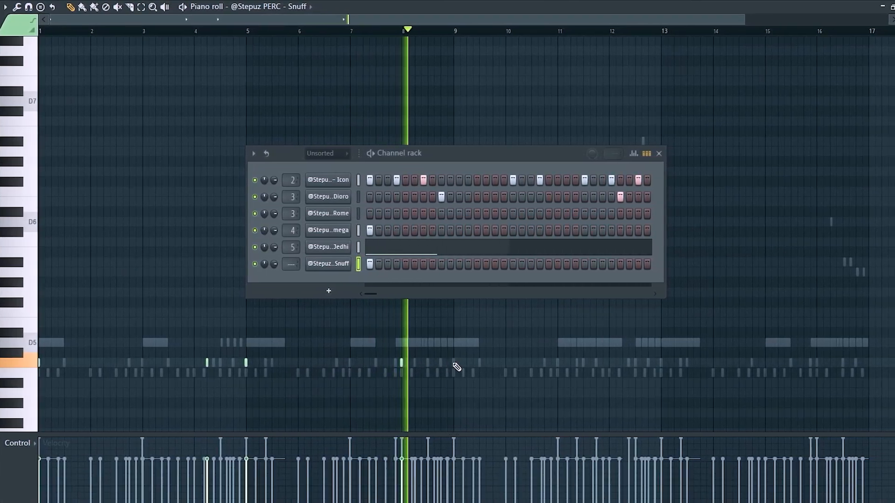
click(659, 154)
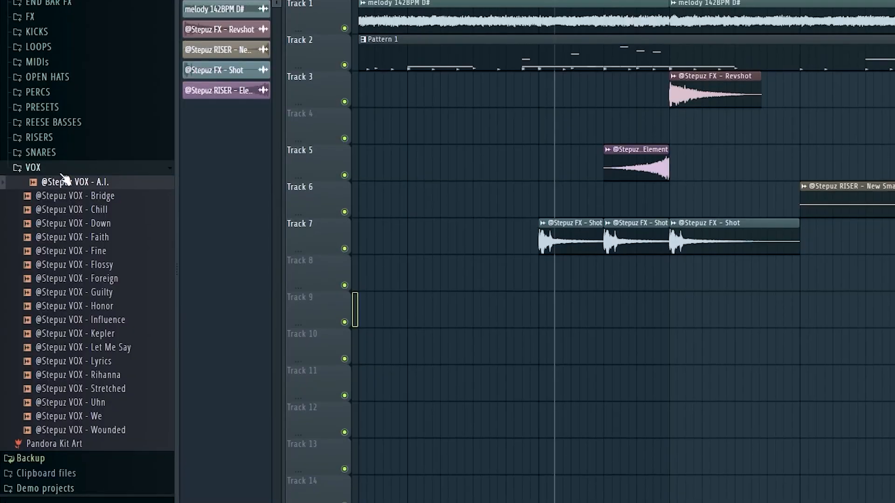
scroll(64, 120, down, 5)
scroll(65, 186, up, 5)
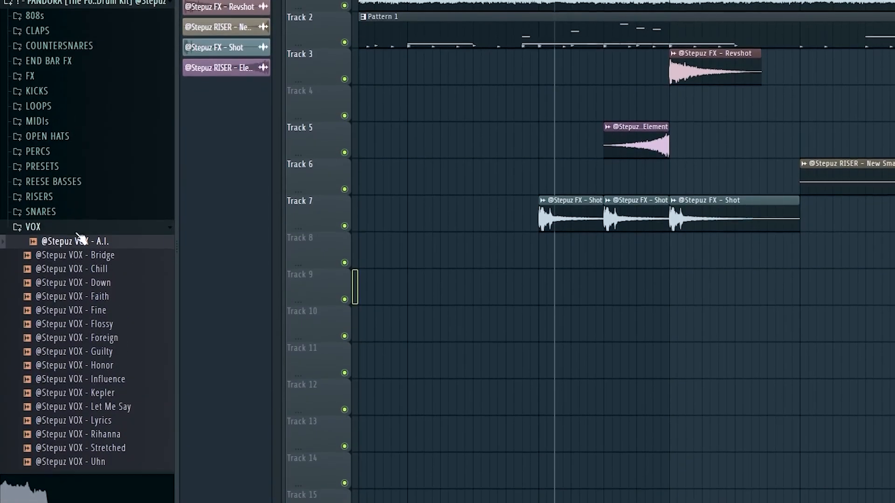
click(80, 258)
drag(82, 192, 479, 307)
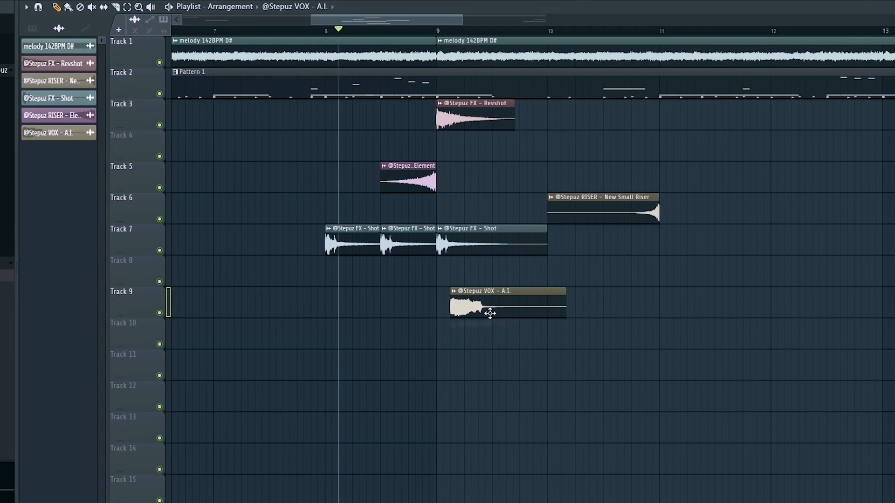
key(space)
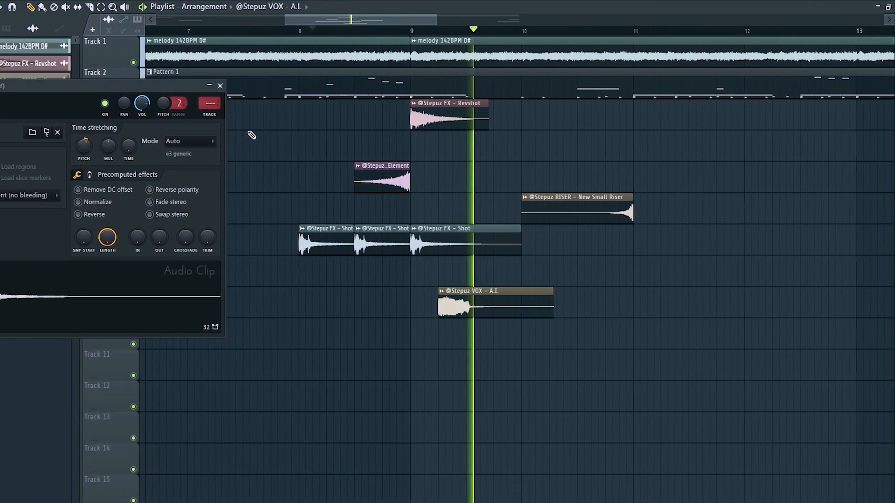
Step: Lower the VOX - A.I. clip's volume, and repeat the Element riser and two Shot clips in bar 16
scroll(459, 85, down, 2)
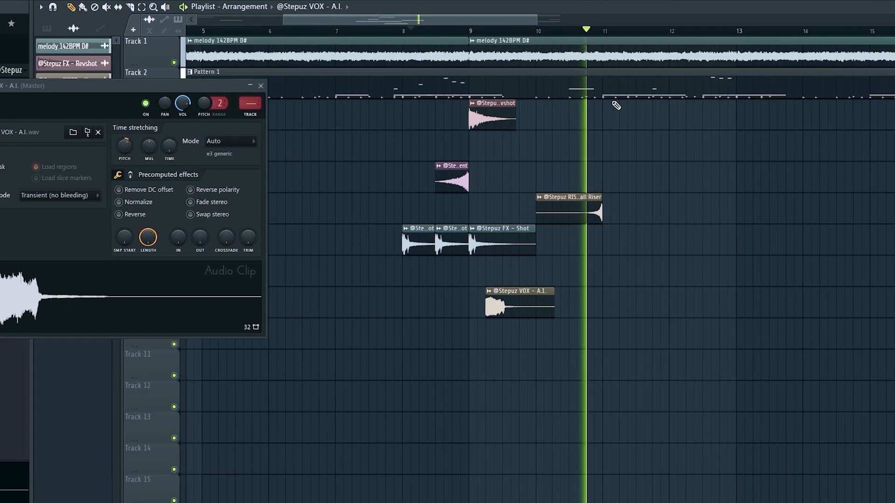
scroll(362, 135, down, 2)
key(space)
key(space)
drag(183, 103, 183, 119)
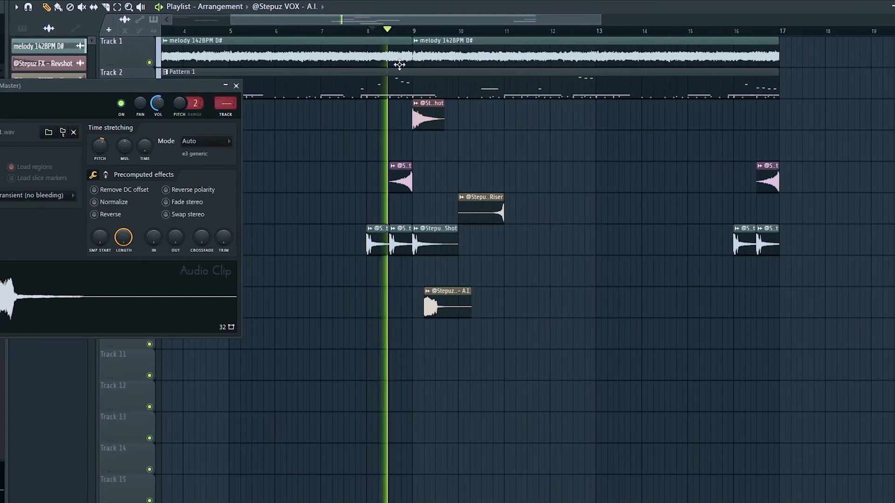
scroll(645, 130, up, 2)
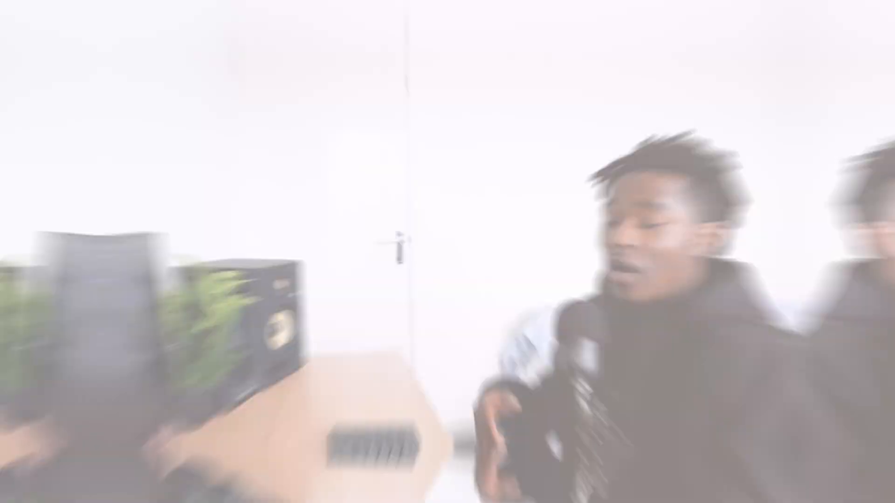